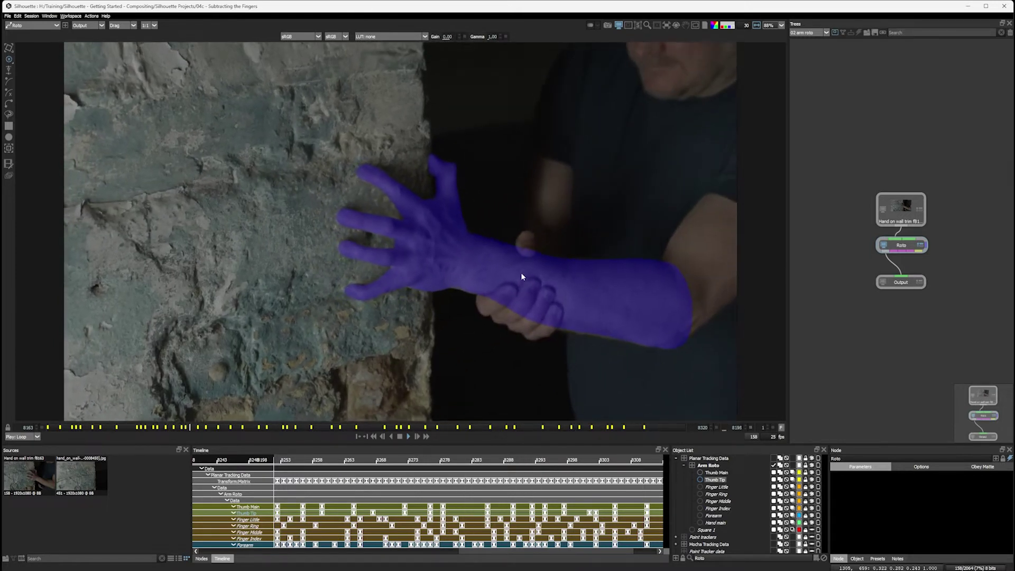
# Hide the arm roto's coloured matte overlay and display the shape outlines on the hand and forearm.
pyautogui.moveTo(158, 429); pyautogui.dragTo(228, 436)
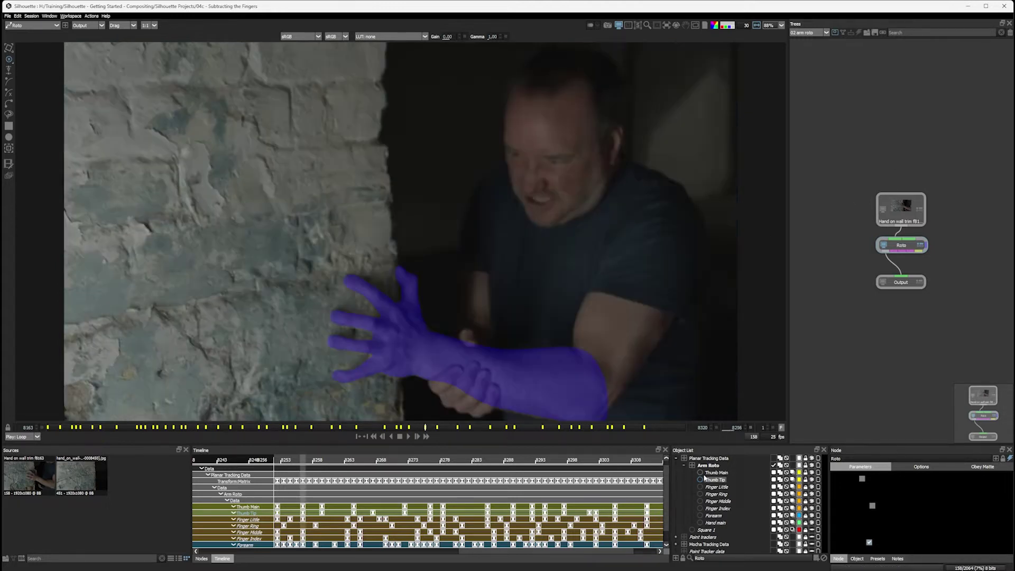
pyautogui.moveTo(668, 484); pyautogui.dragTo(668, 510)
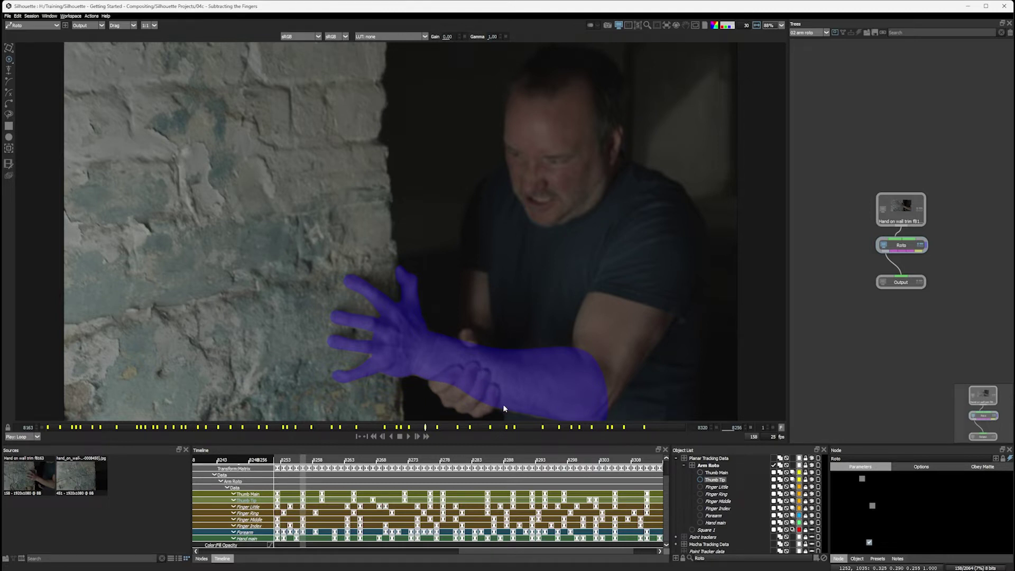
pyautogui.press('a')
pyautogui.press('a')
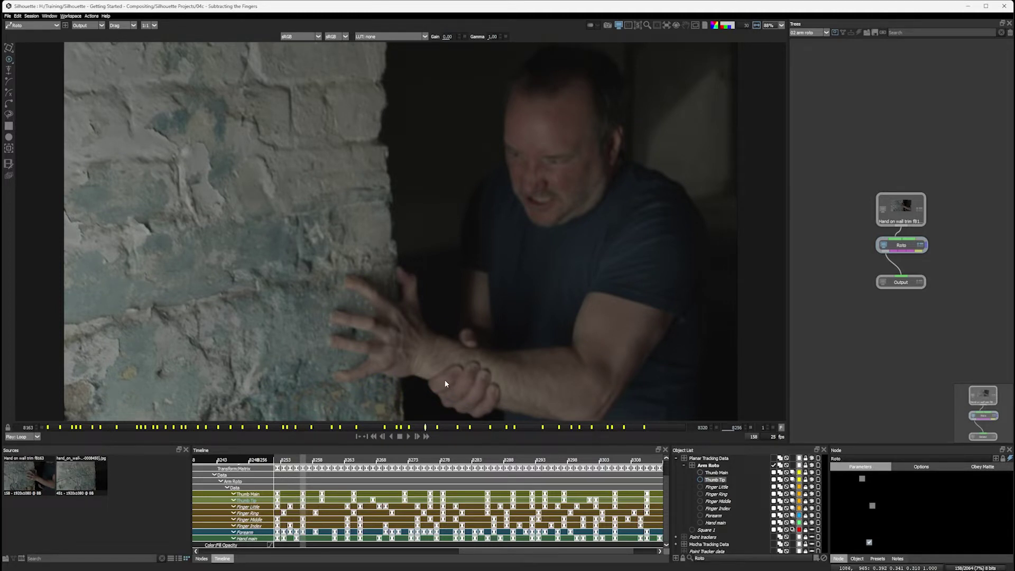
pyautogui.press('o')
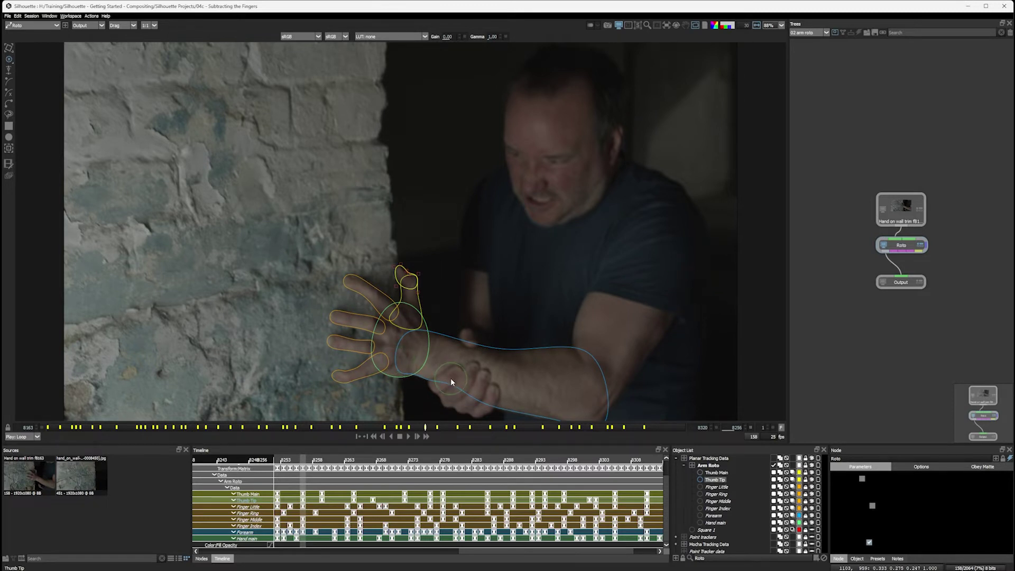
# Stabilize the viewer on the Planar Tracking Data/Arm Roto layer, starting from the shot's first frame.
pyautogui.scroll(2, 451, 383)
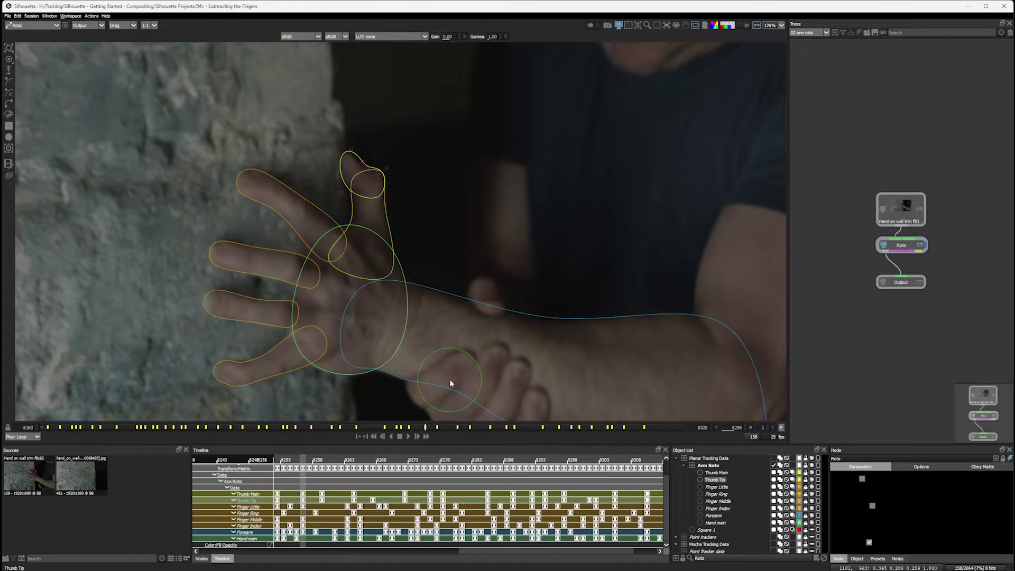
pyautogui.moveTo(450, 383); pyautogui.dragTo(383, 290)
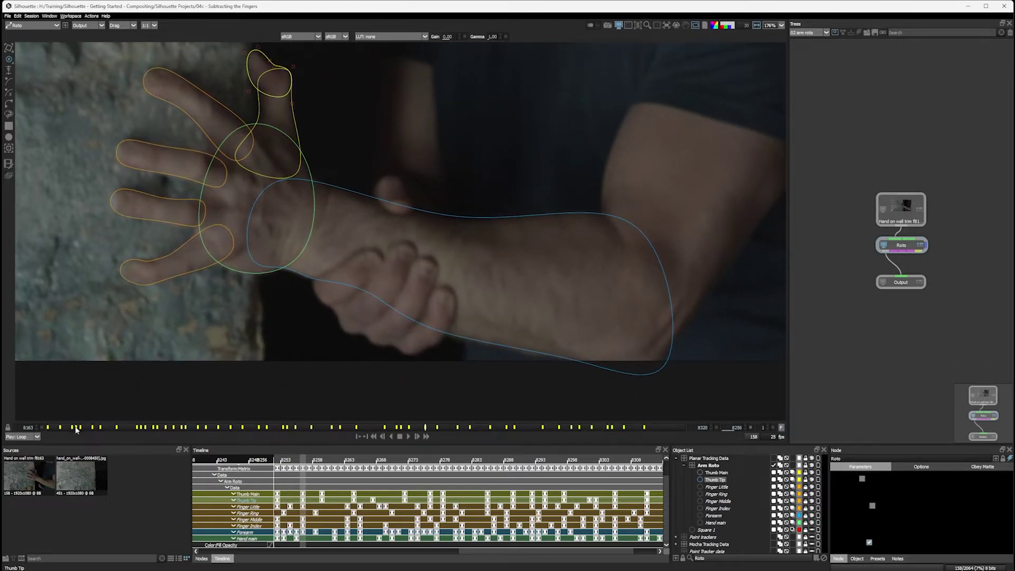
pyautogui.moveTo(76, 429); pyautogui.dragTo(37, 428)
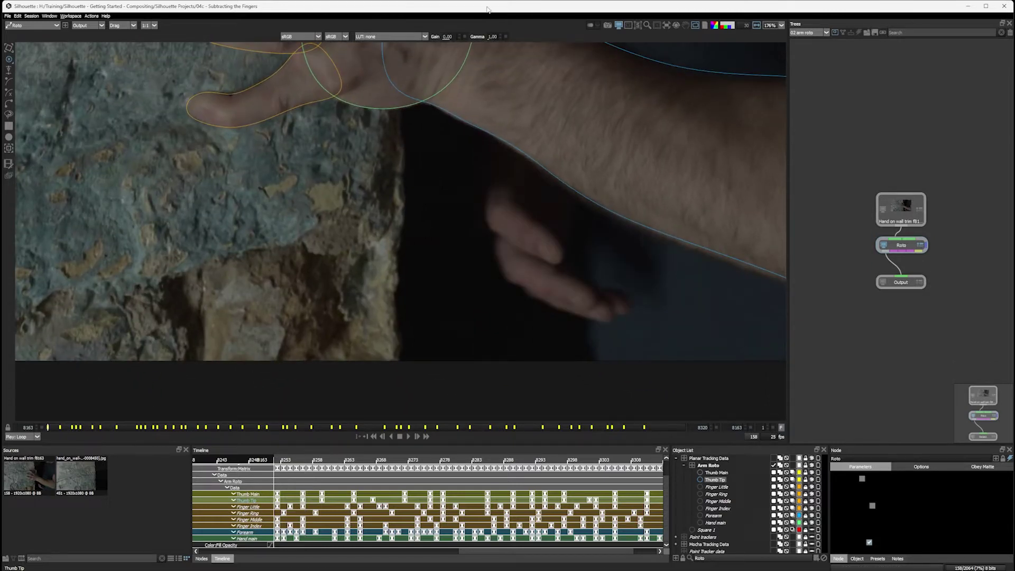
pyautogui.click(667, 26)
pyautogui.moveTo(683, 51)
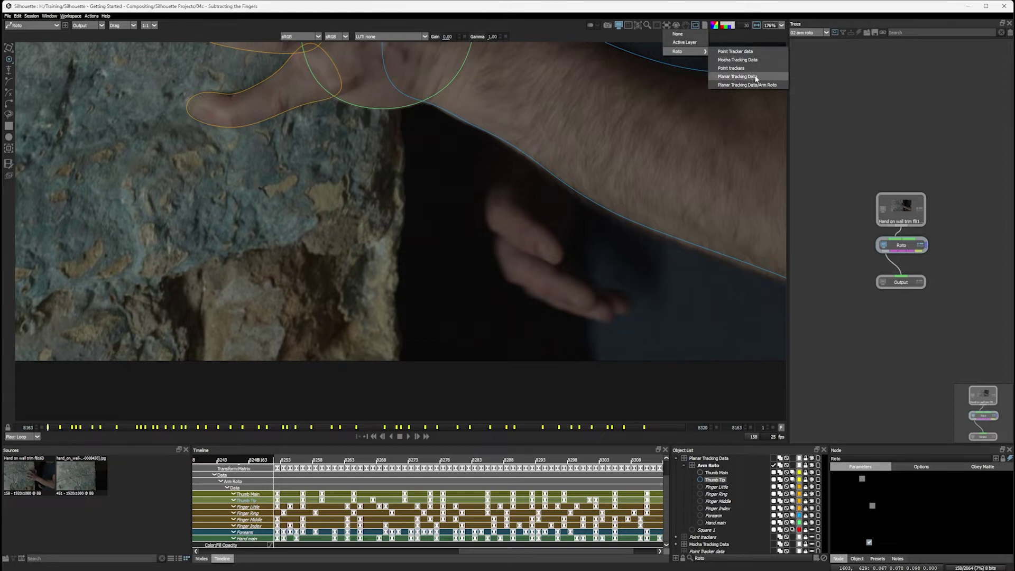
pyautogui.click(755, 85)
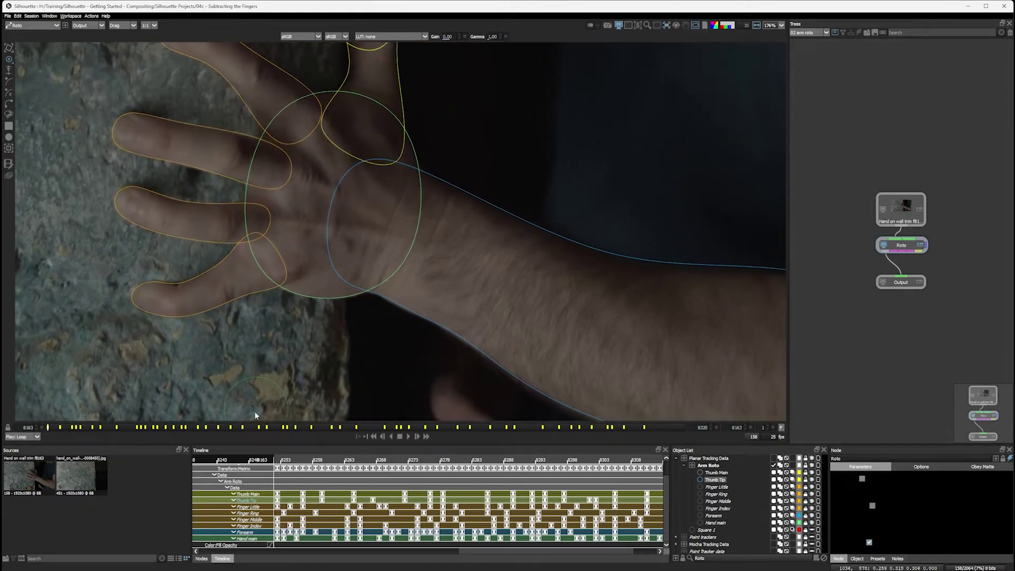
# Scrub and play the stabilized shot to examine how the gripping fingers move over the forearm.
pyautogui.click(195, 430)
pyautogui.moveTo(194, 431); pyautogui.dragTo(347, 426)
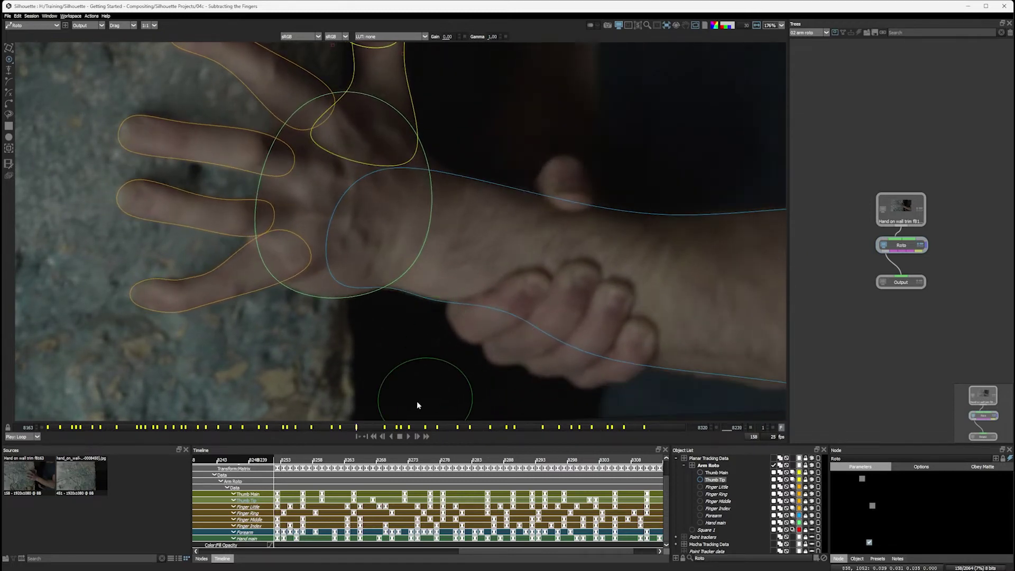
pyautogui.click(408, 436)
pyautogui.click(410, 438)
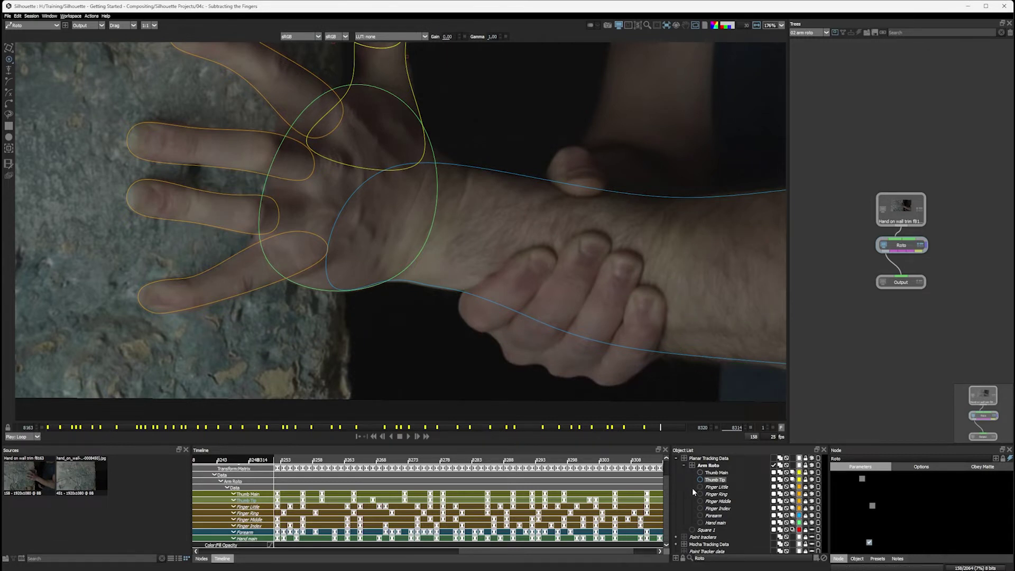
pyautogui.moveTo(660, 428); pyautogui.dragTo(600, 432)
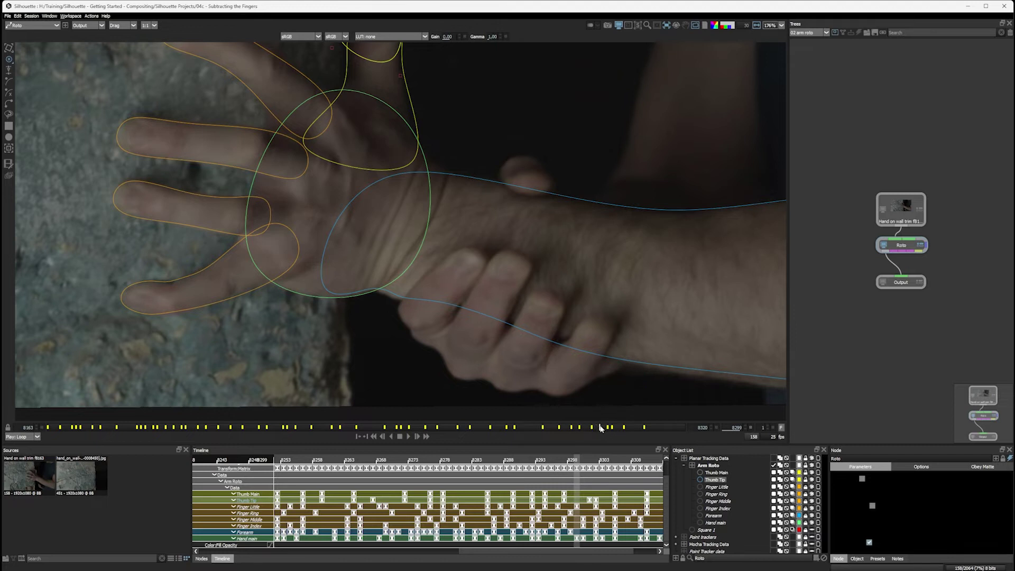
pyautogui.moveTo(600, 426); pyautogui.dragTo(601, 428)
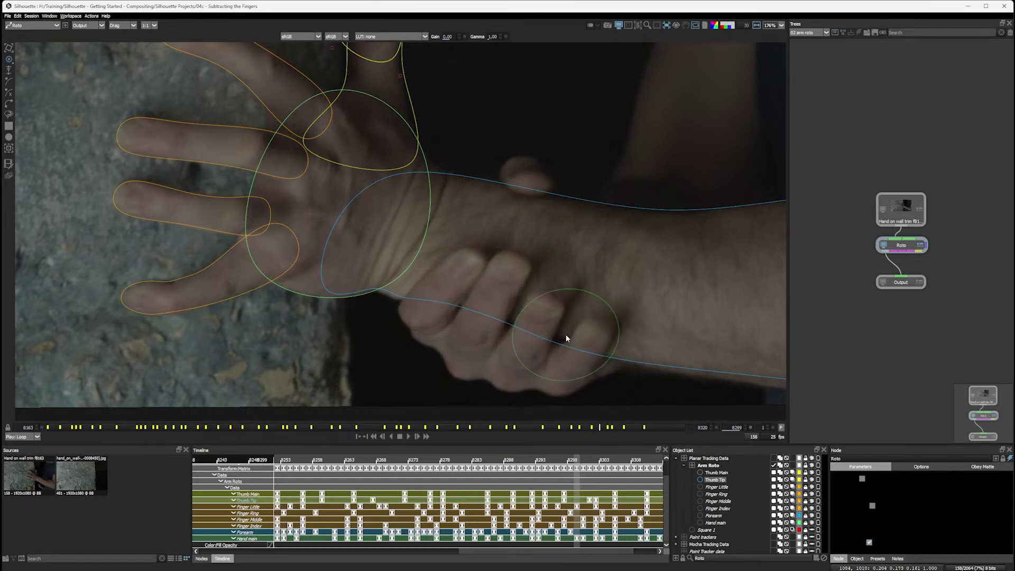
# Collapse the Arm Roto layer and add a layer named Fingers Sub Roto inside Planar Tracking Data.
pyautogui.click(682, 466)
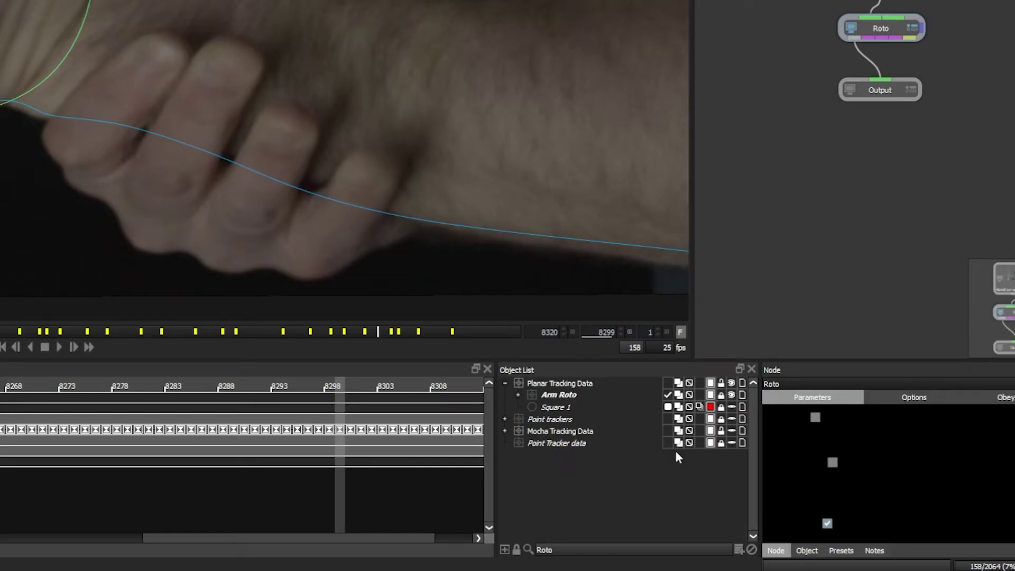
pyautogui.moveTo(107, 328); pyautogui.dragTo(155, 418)
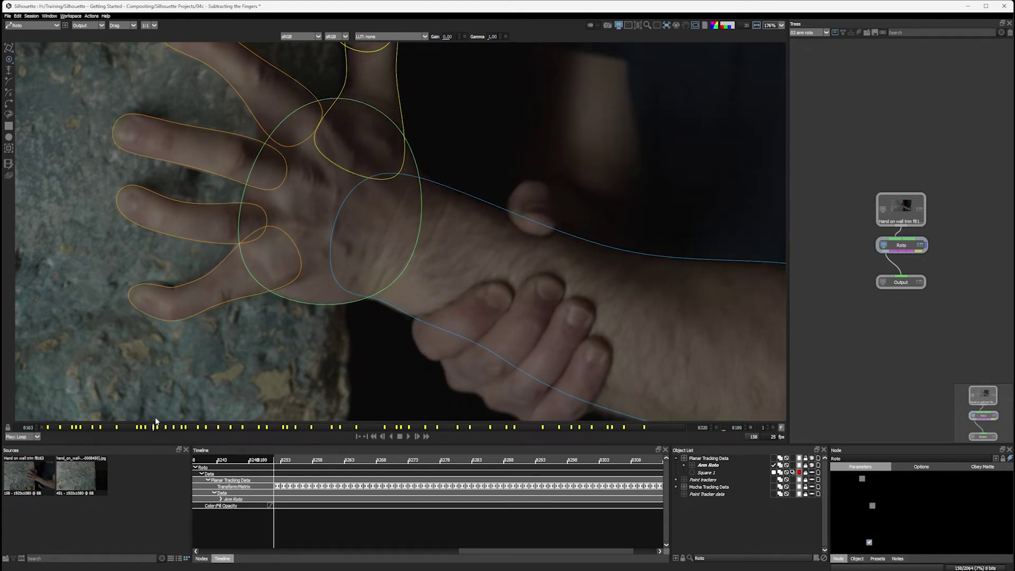
pyautogui.moveTo(558, 277); pyautogui.dragTo(456, 166)
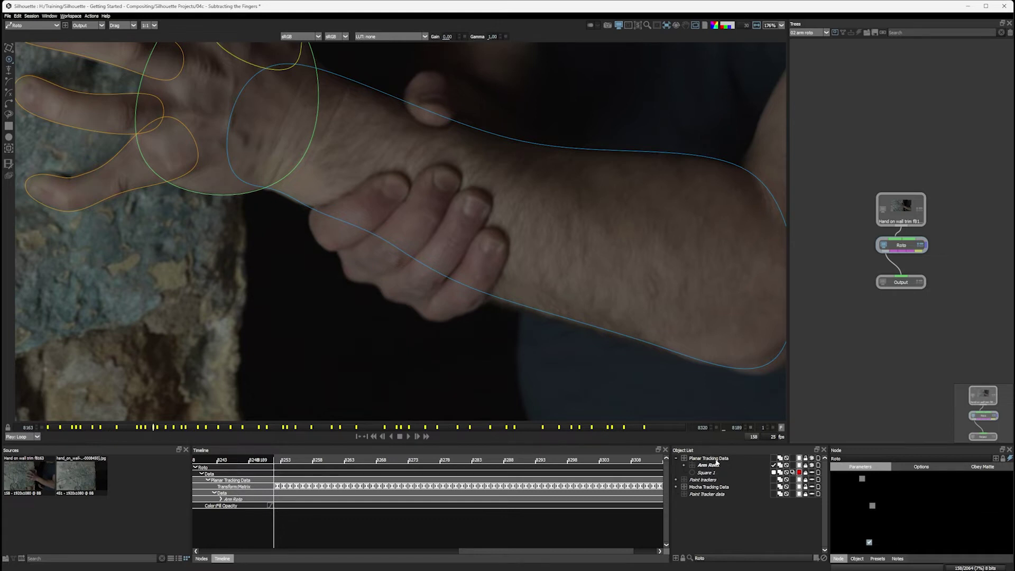
pyautogui.click(723, 460)
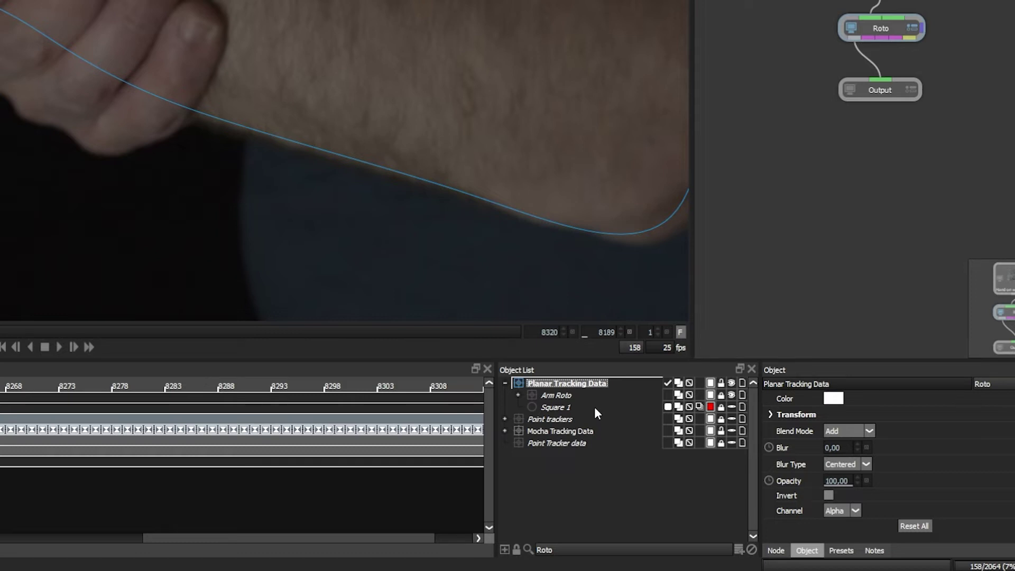
pyautogui.click(738, 550)
pyautogui.doubleClick(542, 384)
pyautogui.moveTo(542, 386); pyautogui.dragTo(553, 396)
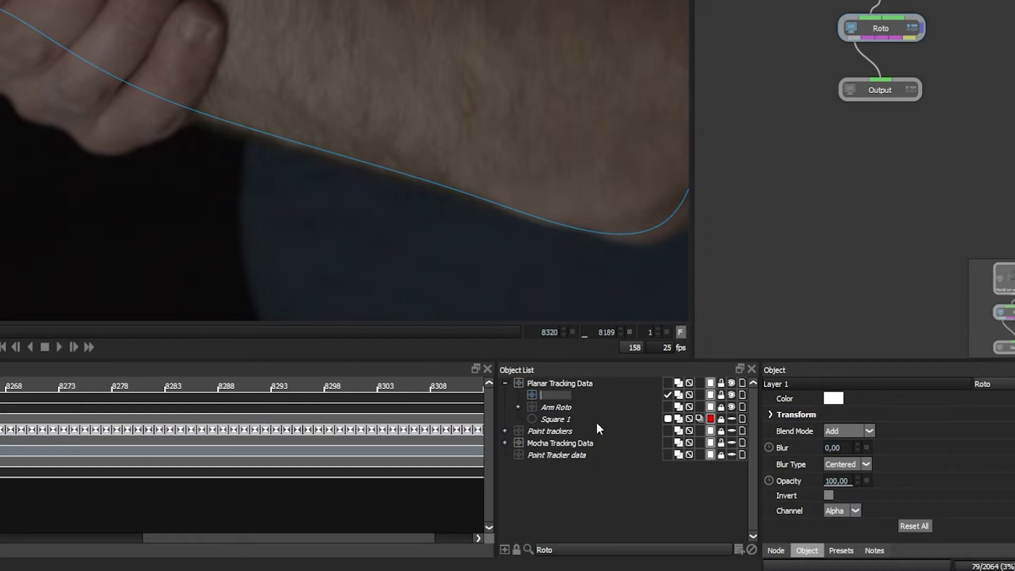
pyautogui.write('Fingers Sub Roto')
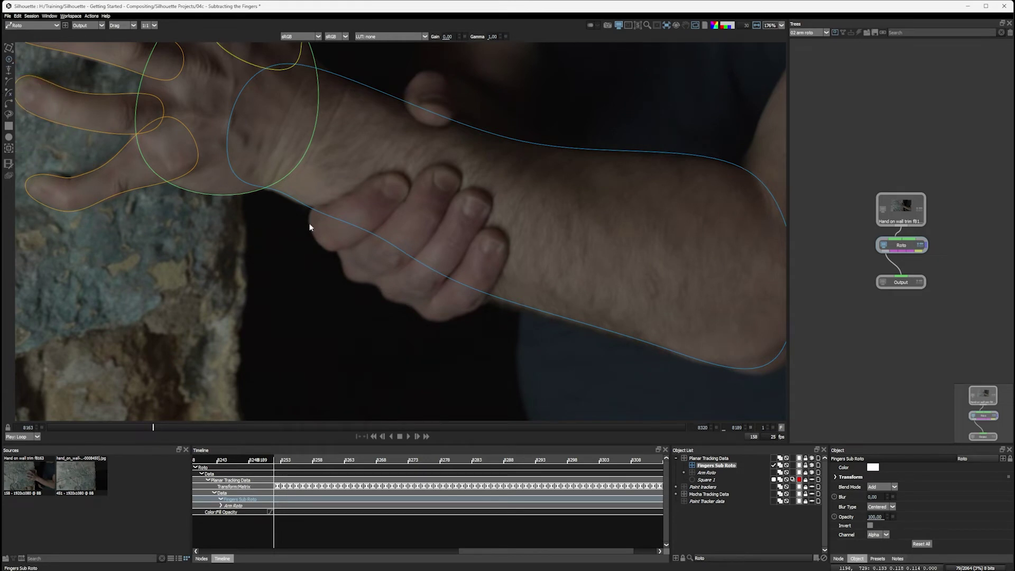
# Draw a closed X-spline around the gripping fingers at frame 8189, following the fingertips closely and staying loose below the hand.
pyautogui.click(304, 209)
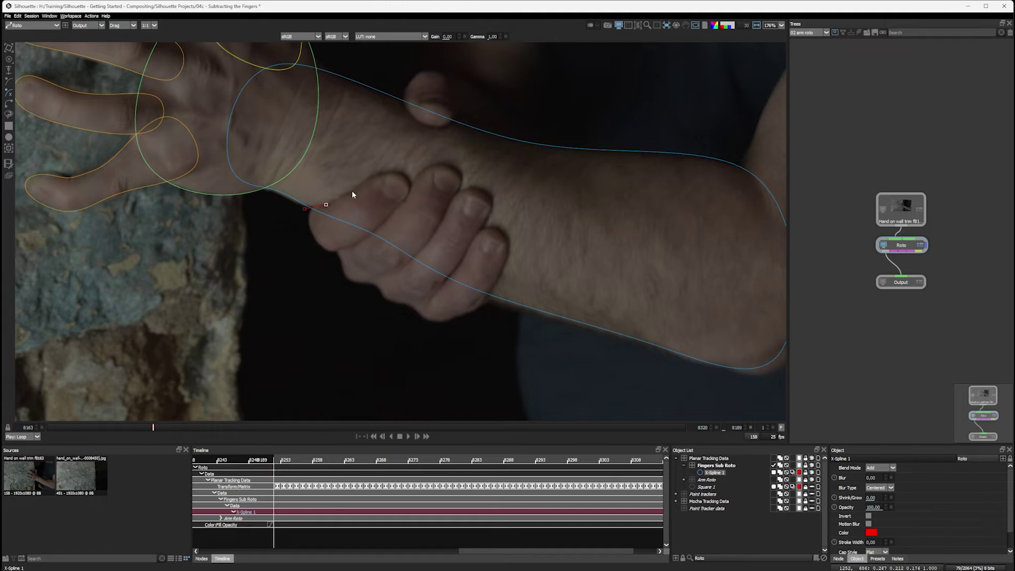
pyautogui.click(409, 188)
pyautogui.click(428, 167)
pyautogui.click(444, 164)
pyautogui.click(458, 168)
pyautogui.click(456, 195)
pyautogui.click(467, 188)
pyautogui.click(481, 188)
pyautogui.click(491, 196)
pyautogui.click(491, 208)
pyautogui.click(490, 228)
pyautogui.click(290, 295)
pyautogui.click(304, 209)
# Rename the new finger spline as Fingers Main and set its outline colour to purple #aa55ff.
pyautogui.click(721, 475)
pyautogui.write('Fingers Main')
pyautogui.press('Return')
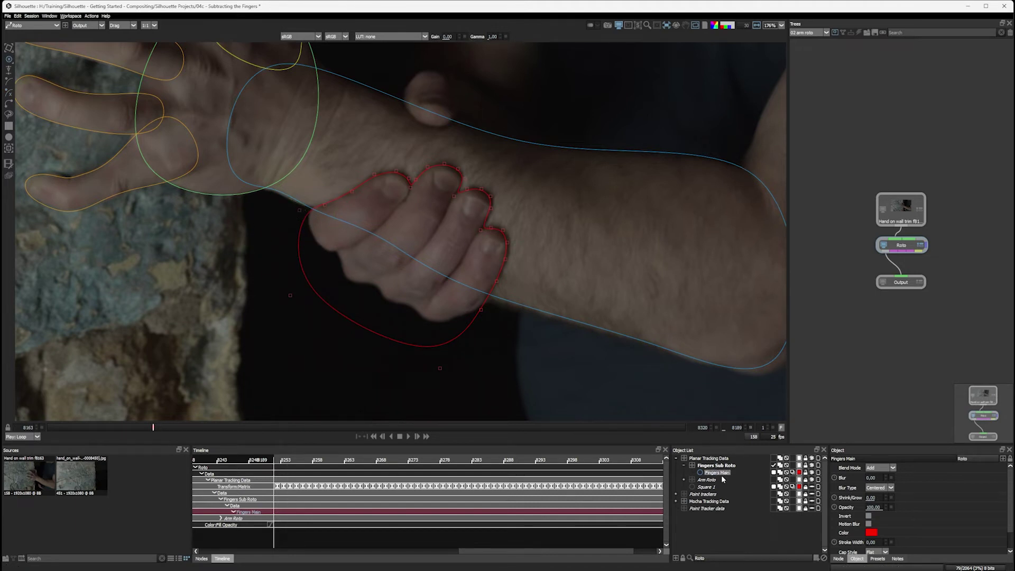
pyautogui.click(871, 533)
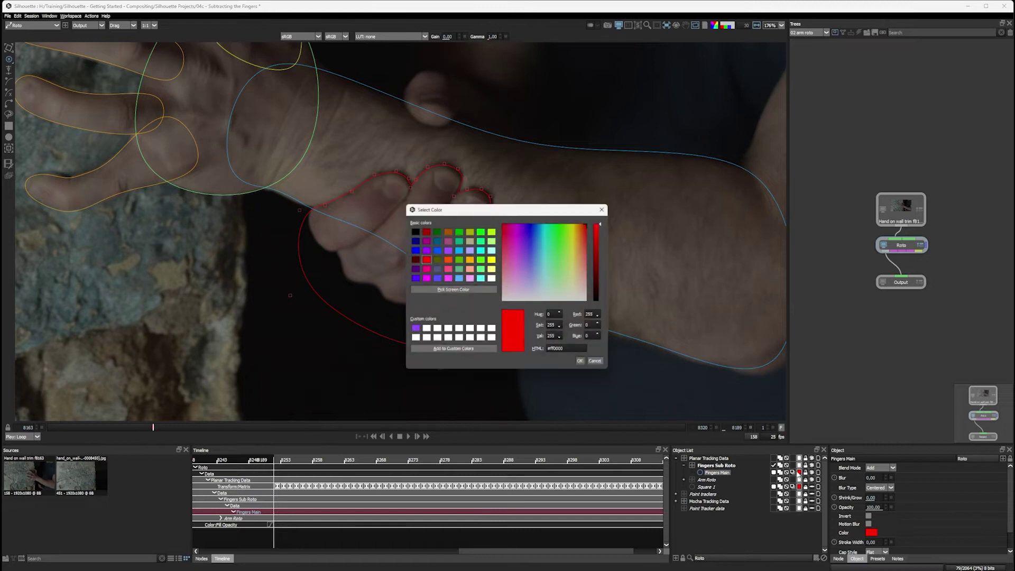
pyautogui.moveTo(492, 210); pyautogui.dragTo(650, 212)
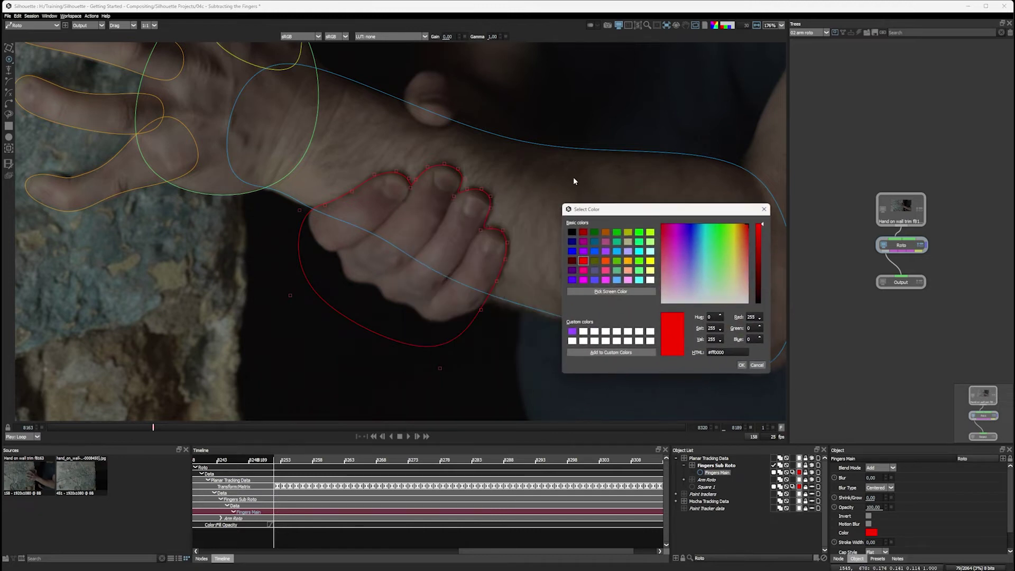
pyautogui.click(607, 252)
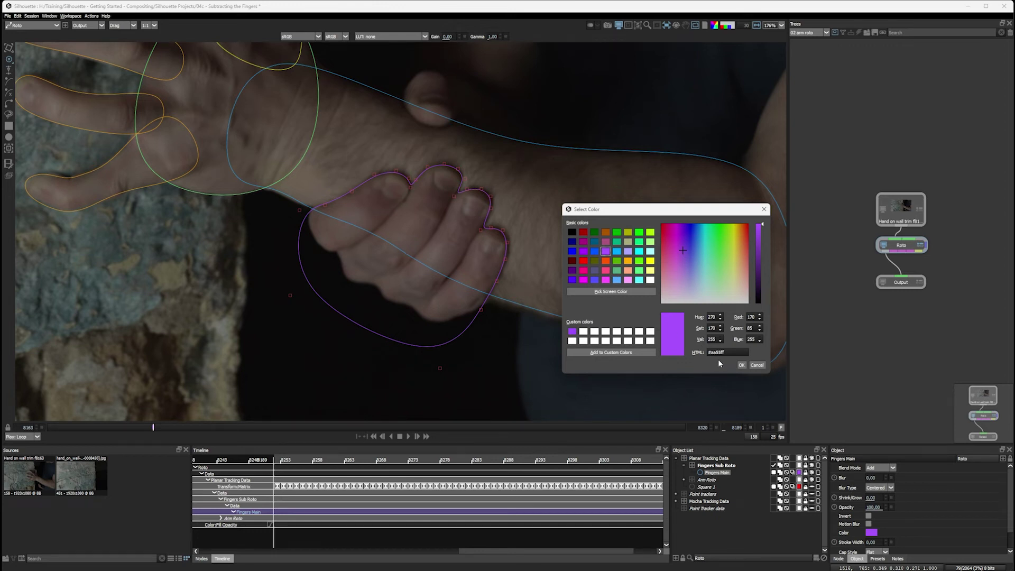
pyautogui.click(741, 364)
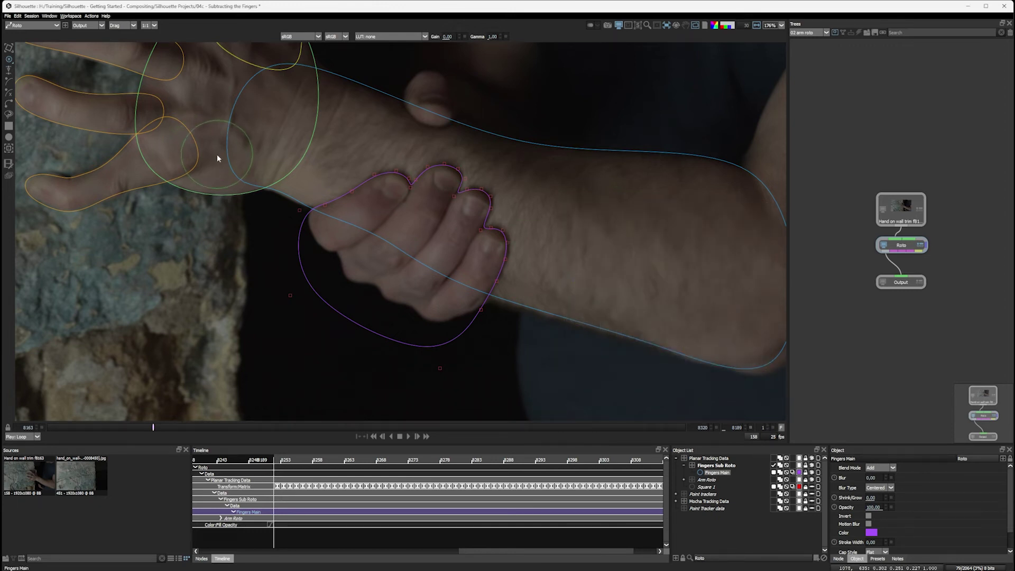
# Adjust the upper edge of the Fingers Main shape at frame 8188 with the Transform tool to match the fingertips.
pyautogui.press('z')
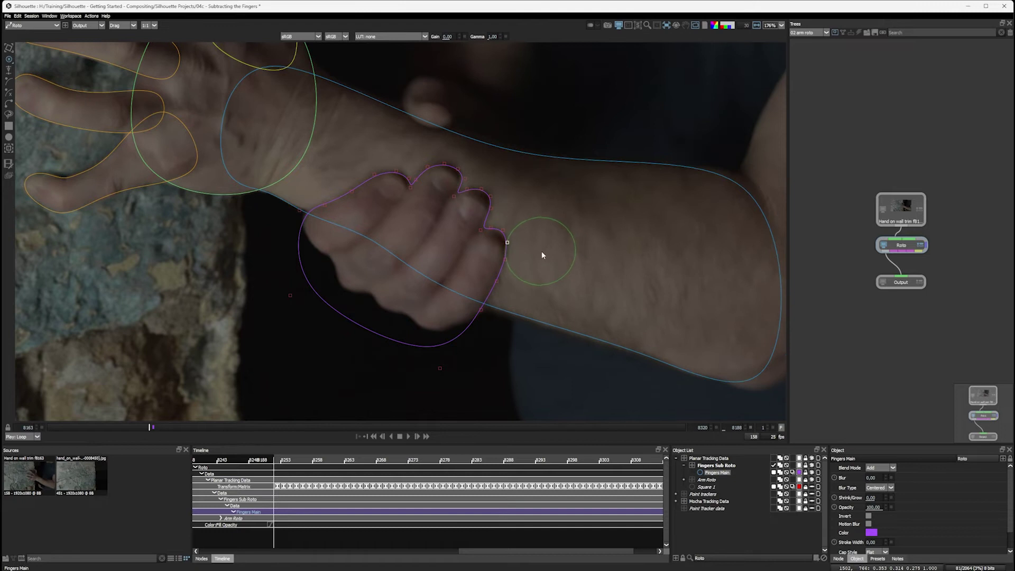
pyautogui.press('t')
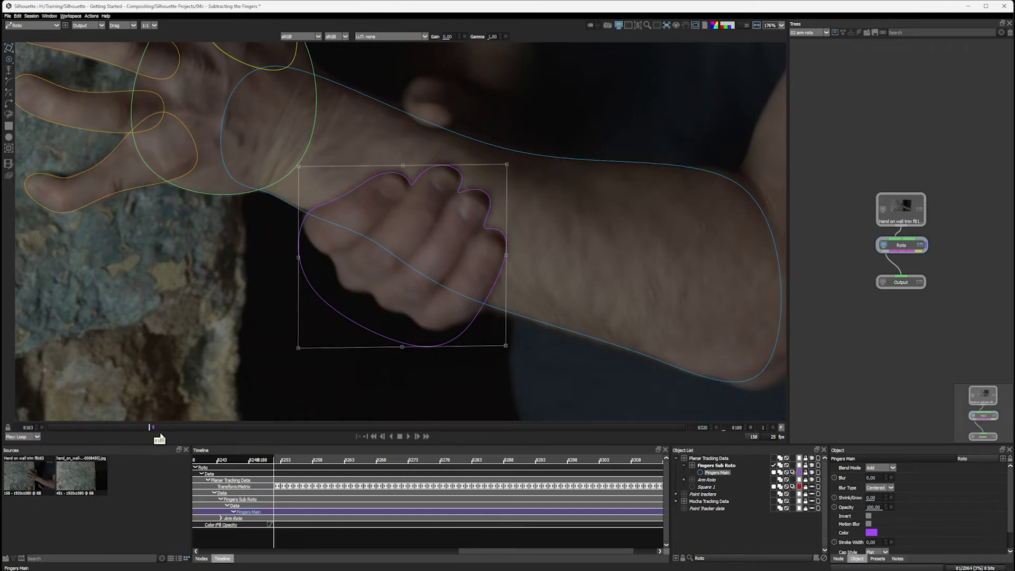
pyautogui.press('Left')
pyautogui.press('Right')
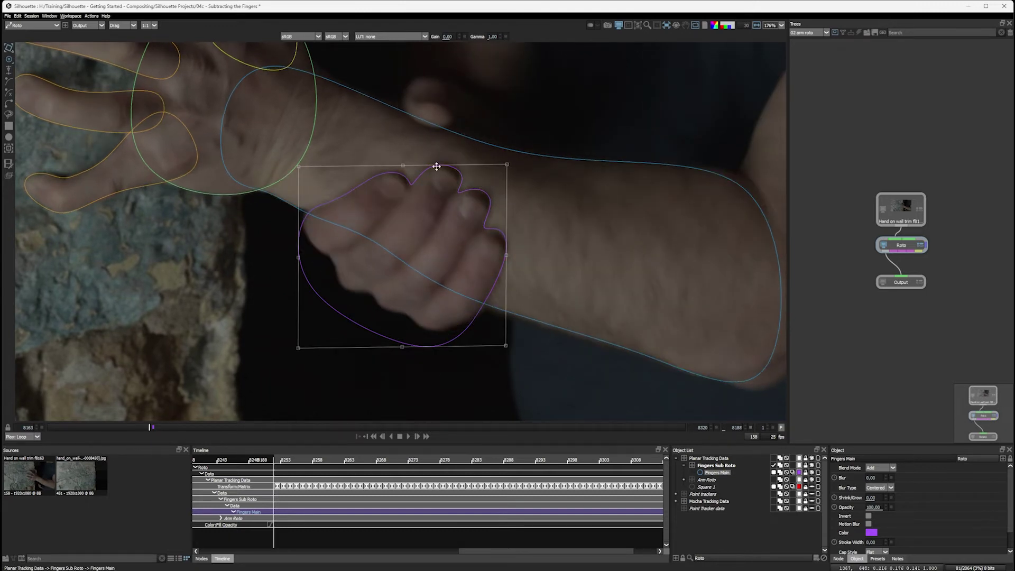
pyautogui.moveTo(402, 164); pyautogui.dragTo(403, 164)
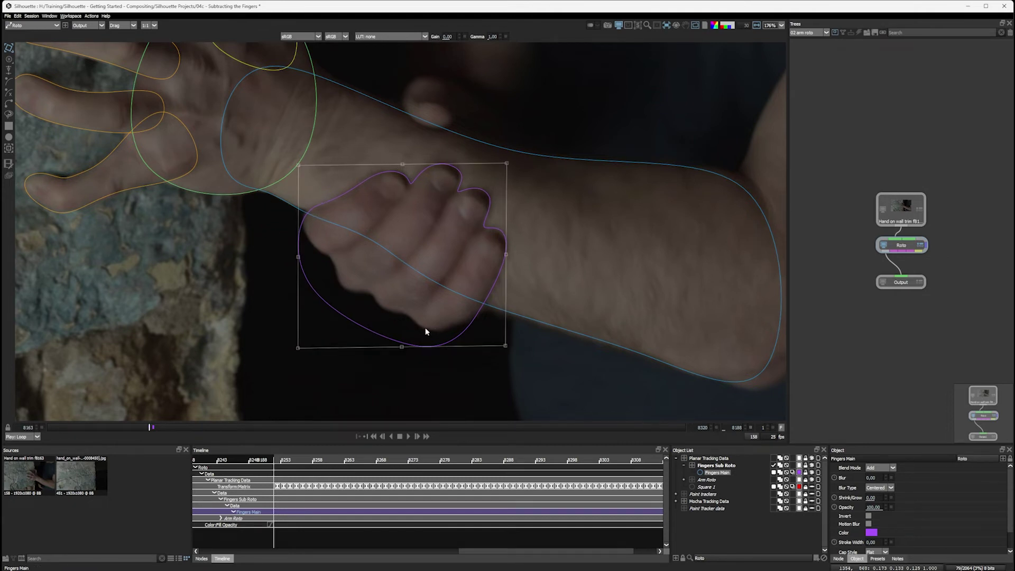
# Transform the Fingers Main shape at frame 8187 so its upper edge roughly follows the lowered fingertips.
pyautogui.press('Left')
pyautogui.press('Left')
pyautogui.press('Right')
pyautogui.moveTo(402, 163); pyautogui.dragTo(404, 176)
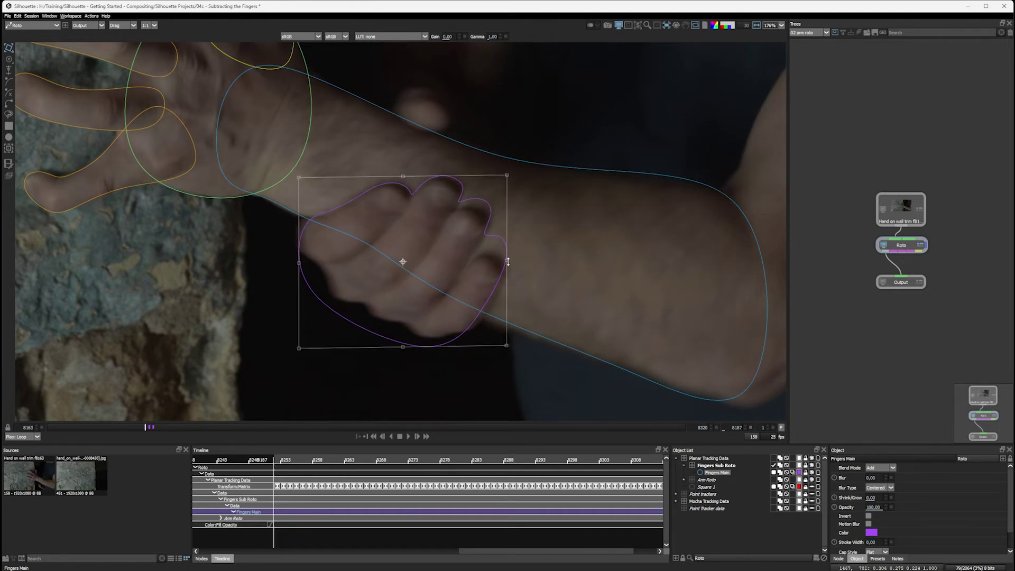
pyautogui.moveTo(507, 261)
pyautogui.mouseDown()
pyautogui.moveTo(505, 293)
pyautogui.moveTo(501, 279)
pyautogui.mouseUp()
pyautogui.hotkey('ctrl', 'z')
pyautogui.moveTo(404, 191); pyautogui.dragTo(403, 177)
# Reshape the control points of Fingers Main at frame 8187 to fit the outer fingers and the hand's lower edge.
pyautogui.press('m')
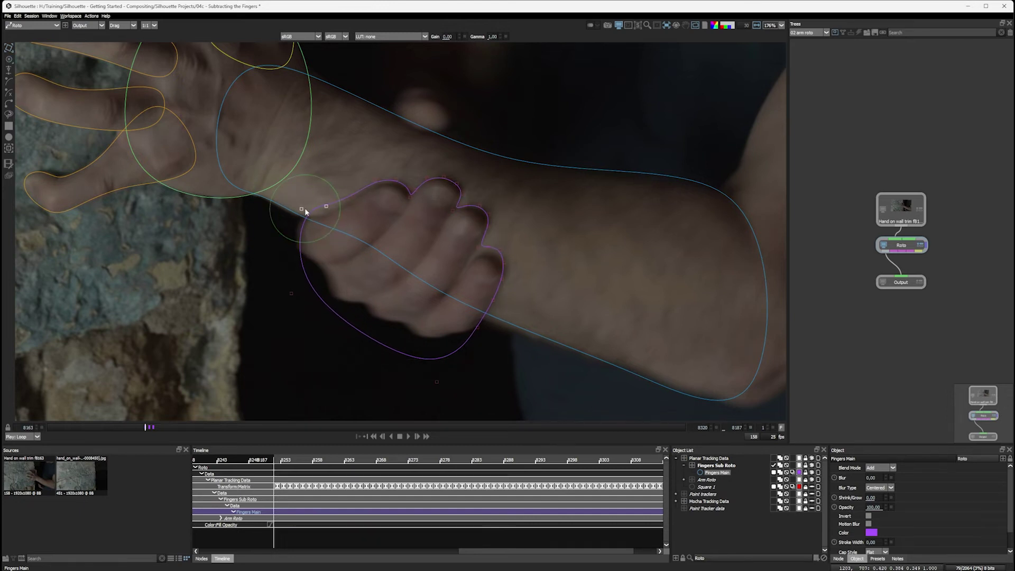
pyautogui.moveTo(312, 245); pyautogui.dragTo(373, 260)
pyautogui.moveTo(302, 219); pyautogui.dragTo(293, 233)
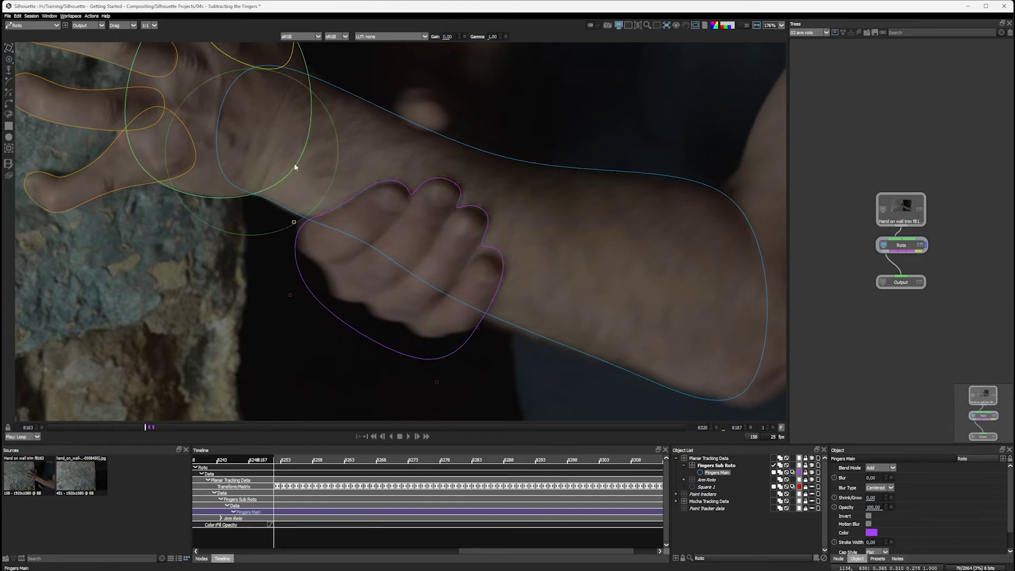
pyautogui.moveTo(497, 271); pyautogui.dragTo(495, 284)
pyautogui.moveTo(458, 382); pyautogui.dragTo(450, 382)
pyautogui.moveTo(415, 318); pyautogui.dragTo(353, 313)
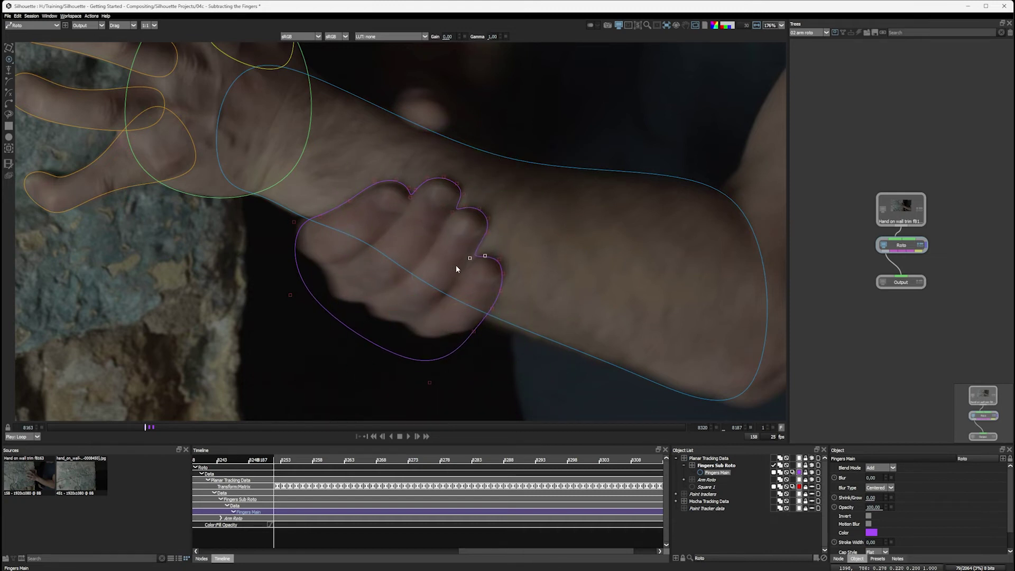
pyautogui.moveTo(492, 261); pyautogui.dragTo(492, 256)
# Move the Fingers Main shape at frame 8185 down and off the arm with the Transform tool.
pyautogui.click(137, 427)
pyautogui.moveTo(137, 427); pyautogui.dragTo(137, 427)
pyautogui.press('s')
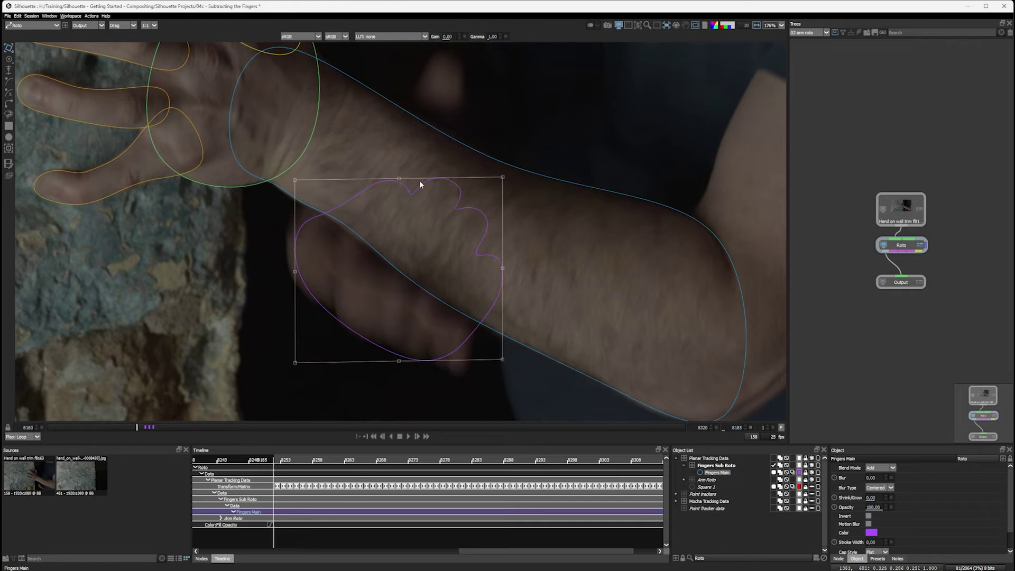
pyautogui.moveTo(422, 176); pyautogui.dragTo(407, 238)
pyautogui.moveTo(466, 206); pyautogui.dragTo(417, 297)
# Transform the Fingers Main shape at frame 8186 so it roughly fits the gripping fingers.
pyautogui.press('x')
pyautogui.moveTo(384, 221); pyautogui.dragTo(370, 188)
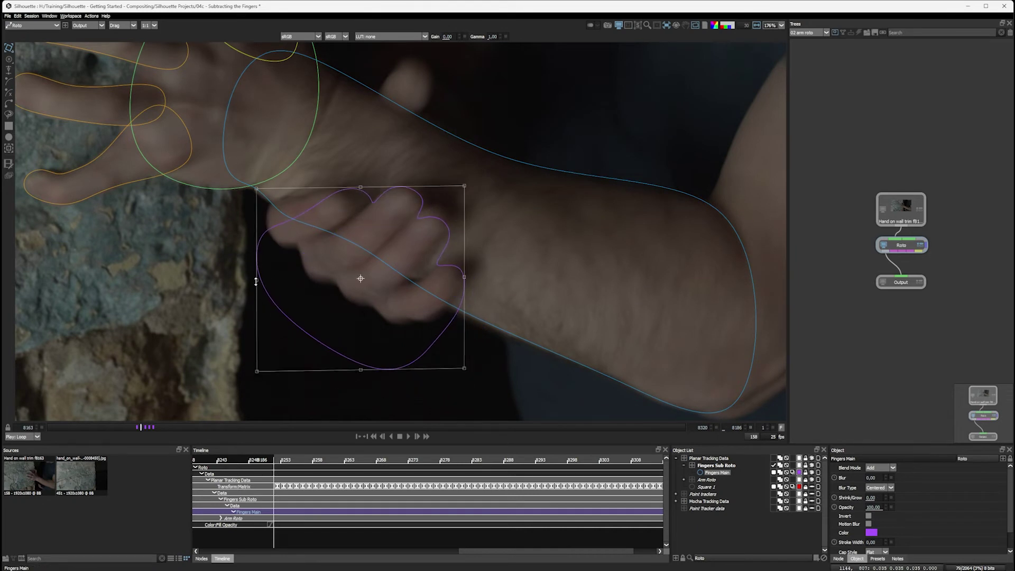
pyautogui.moveTo(256, 281); pyautogui.dragTo(245, 250)
pyautogui.moveTo(461, 266); pyautogui.dragTo(471, 263)
# Reshape the upper edge of Fingers Main at frame 8186 to follow the fingertips and the gaps between them.
pyautogui.press('r')
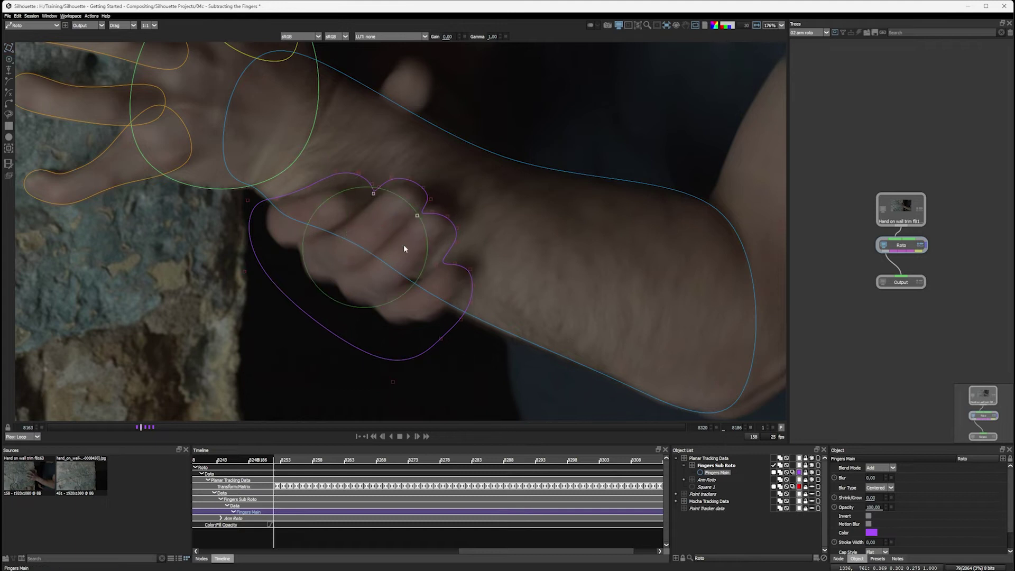
pyautogui.moveTo(374, 215)
pyautogui.mouseDown()
pyautogui.moveTo(333, 259)
pyautogui.moveTo(337, 270)
pyautogui.mouseUp()
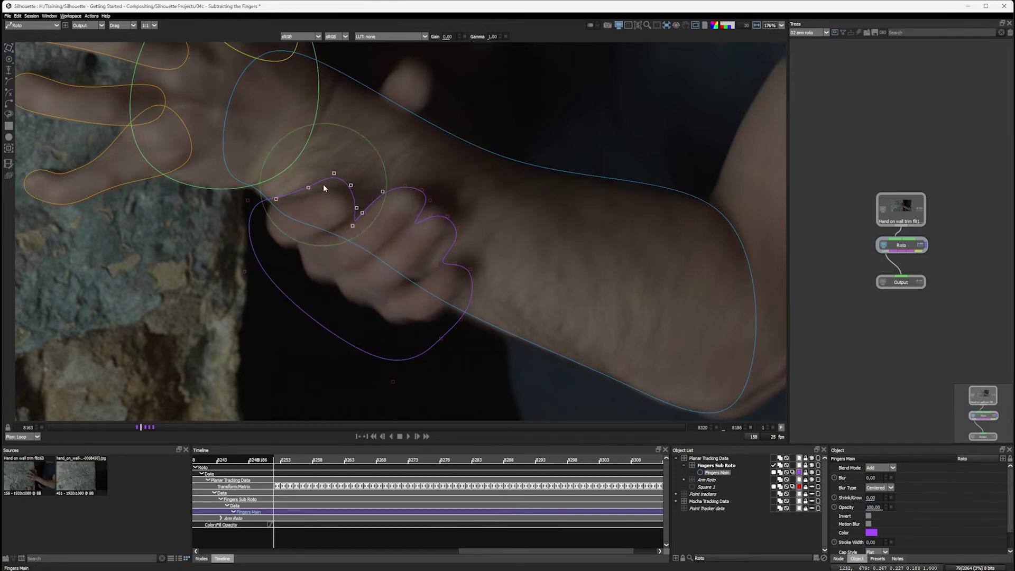
pyautogui.moveTo(324, 185); pyautogui.dragTo(327, 201)
pyautogui.moveTo(263, 229); pyautogui.dragTo(268, 232)
pyautogui.moveTo(320, 252); pyautogui.dragTo(312, 231)
pyautogui.moveTo(414, 194); pyautogui.dragTo(408, 194)
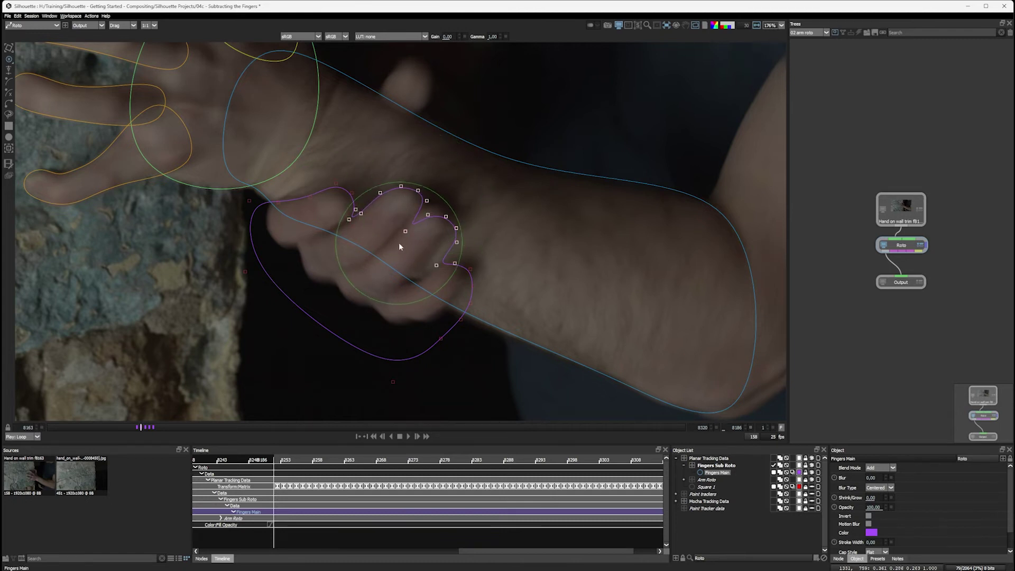
pyautogui.moveTo(399, 243)
pyautogui.mouseDown()
pyautogui.moveTo(453, 218)
pyautogui.moveTo(452, 230)
pyautogui.moveTo(445, 210)
pyautogui.moveTo(446, 255)
pyautogui.moveTo(418, 257)
pyautogui.moveTo(457, 269)
pyautogui.mouseUp()
# Pull the lower and outer edges of Fingers Main at frame 8186 closer to the hand, using a smaller reshape brush.
pyautogui.scroll(-5, 547, 217)
pyautogui.scroll(3, 505, 230)
pyautogui.moveTo(460, 327)
pyautogui.mouseDown()
pyautogui.moveTo(435, 313)
pyautogui.moveTo(458, 295)
pyautogui.moveTo(433, 325)
pyautogui.mouseUp()
pyautogui.moveTo(448, 385); pyautogui.dragTo(491, 387)
pyautogui.moveTo(405, 381)
pyautogui.mouseDown()
pyautogui.moveTo(387, 372)
pyautogui.moveTo(370, 328)
pyautogui.mouseUp()
pyautogui.moveTo(231, 235)
pyautogui.mouseDown()
pyautogui.moveTo(179, 224)
pyautogui.moveTo(224, 265)
pyautogui.mouseUp()
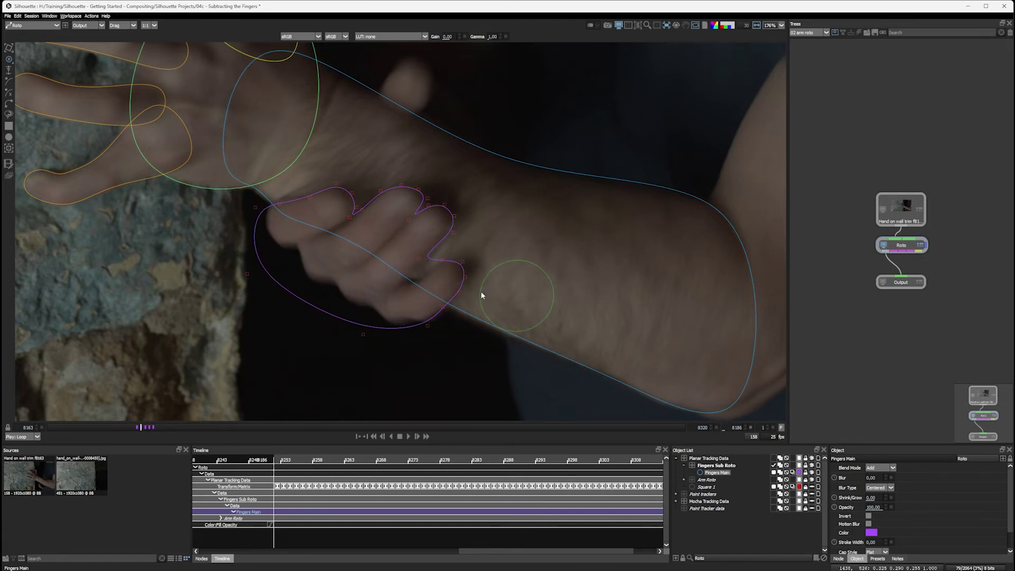
# Refine Fingers Main around the lowest fingertip at frame 8186, drawing the contour deeper into the gap beside it.
pyautogui.moveTo(428, 260)
pyautogui.mouseDown()
pyautogui.moveTo(404, 280)
pyautogui.moveTo(464, 255)
pyautogui.moveTo(469, 264)
pyautogui.mouseUp()
pyautogui.click(458, 283)
pyautogui.click(405, 290)
pyautogui.click(436, 220)
# Step back and forth around frames 8185 and 8186 to check where the fingers start to overlap the arm.
pyautogui.press('Left')
pyautogui.press('Right')
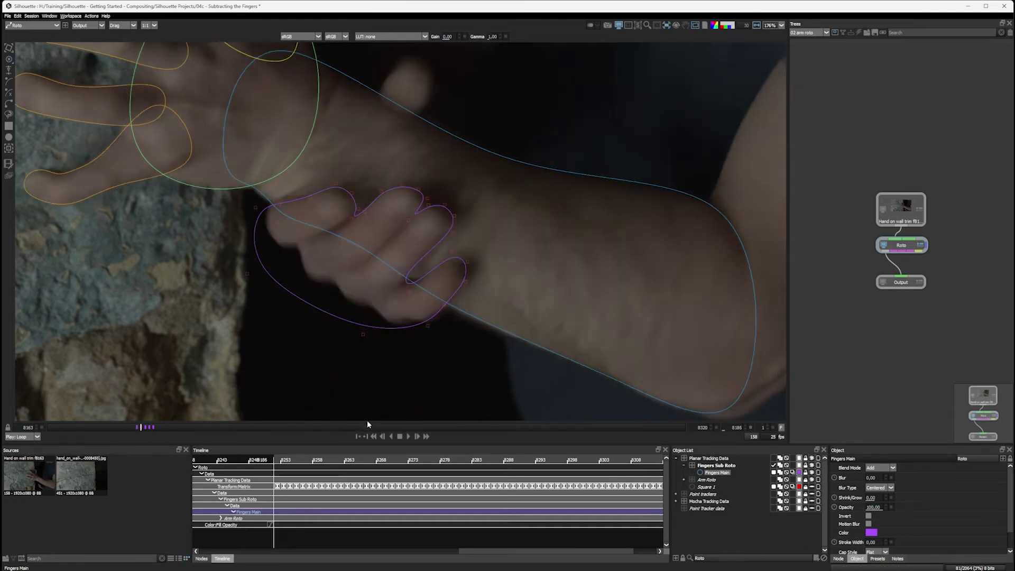
pyautogui.press('Left')
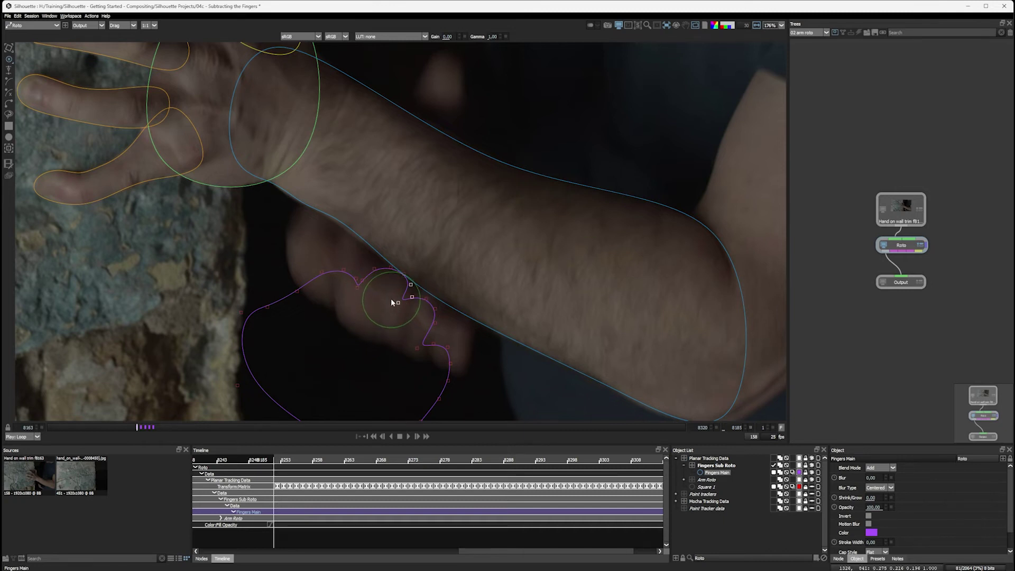
pyautogui.press('Right')
pyautogui.press('Left')
pyautogui.press('Left')
pyautogui.press('Right')
pyautogui.press('Right')
pyautogui.press('Left')
# Keyframe Fingers Main's visibility so its opacity is 0 at frame 8185 and 100 from frame 8186.
pyautogui.click(774, 473)
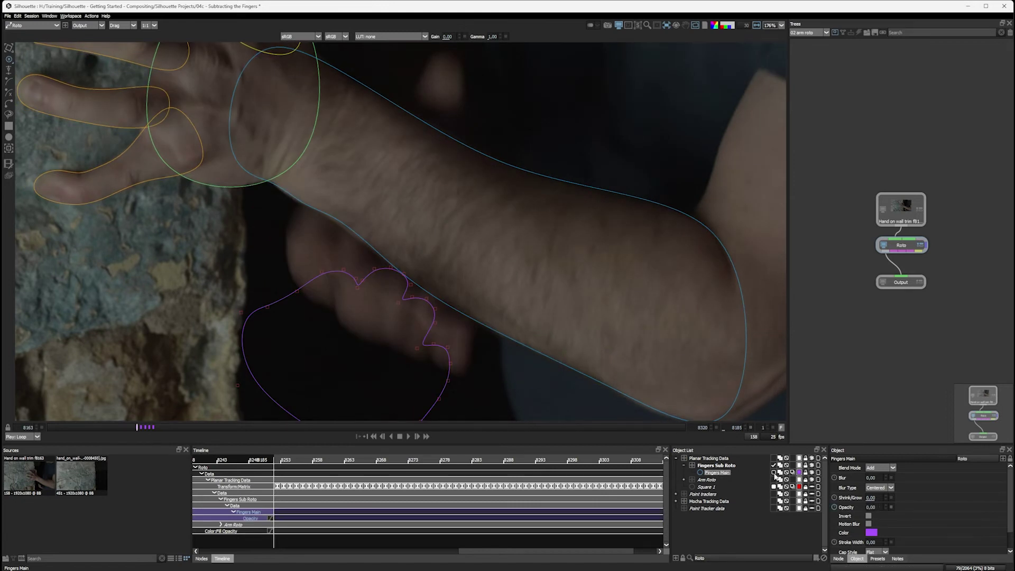
pyautogui.press('Right')
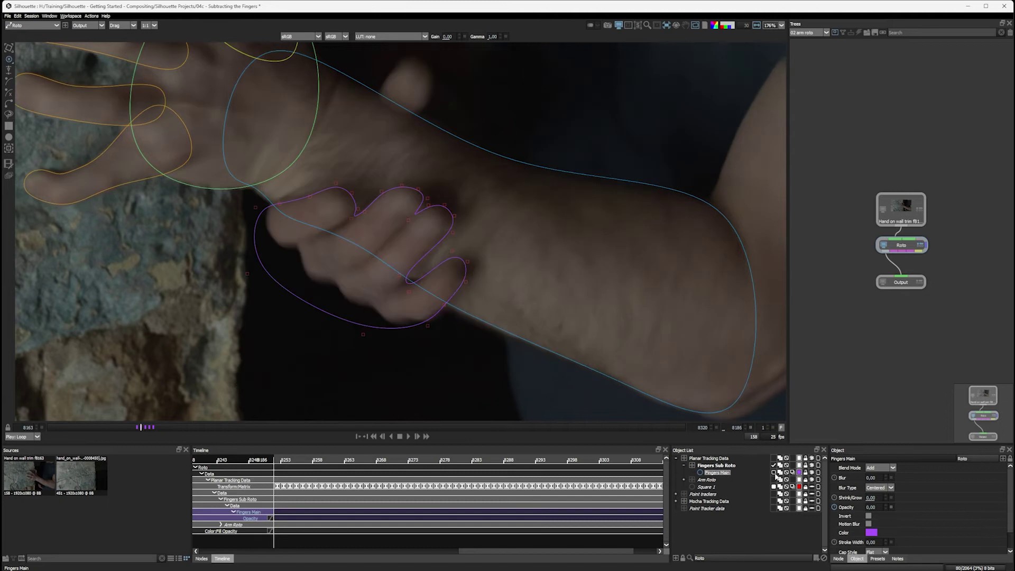
pyautogui.click(774, 473)
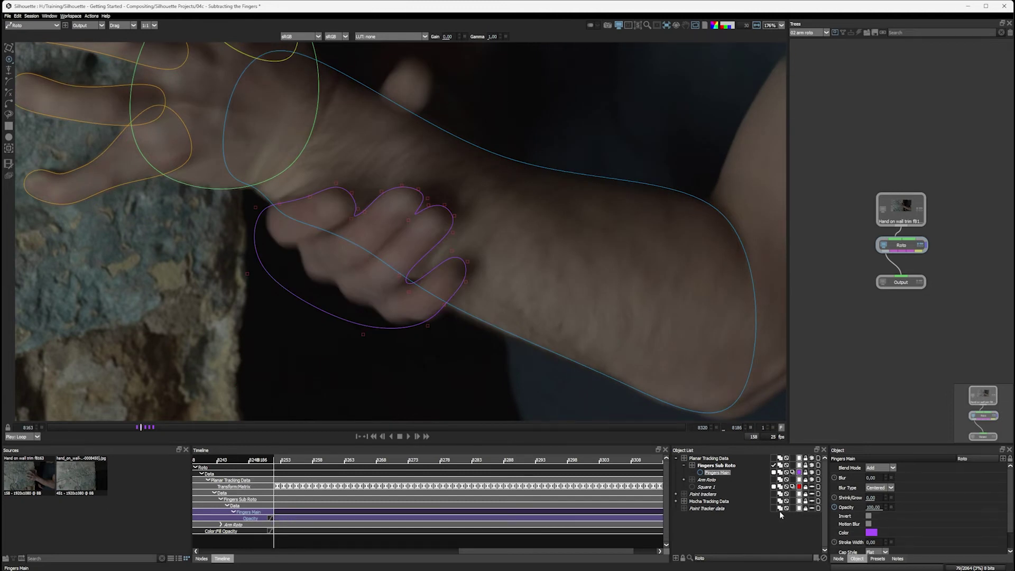
pyautogui.press('Left')
pyautogui.press('Right')
# Transform the Fingers Main shape at frame 8193 so its upper edge lines up with the fingertips.
pyautogui.press('Right')
pyautogui.press('Right')
pyautogui.press('Right')
pyautogui.press('Right')
pyautogui.press('Right')
pyautogui.press('Right')
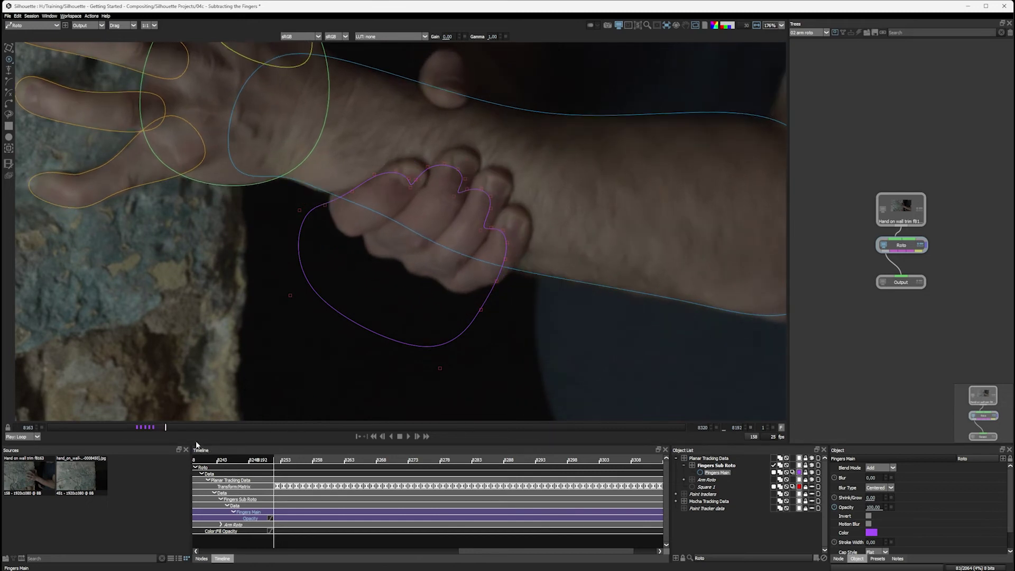
pyautogui.moveTo(165, 431)
pyautogui.mouseDown()
pyautogui.moveTo(154, 430)
pyautogui.moveTo(169, 430)
pyautogui.mouseUp()
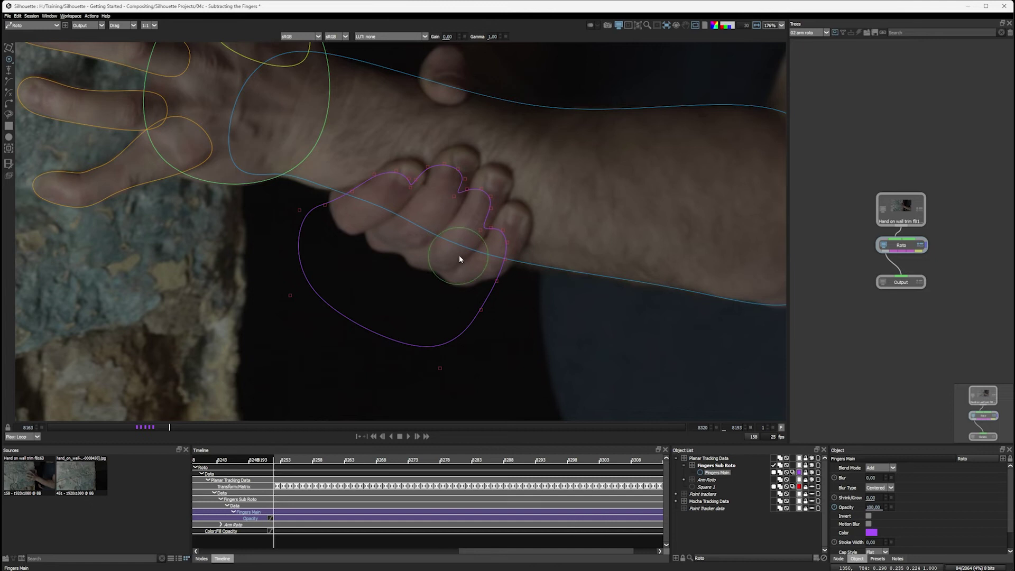
pyautogui.press('t')
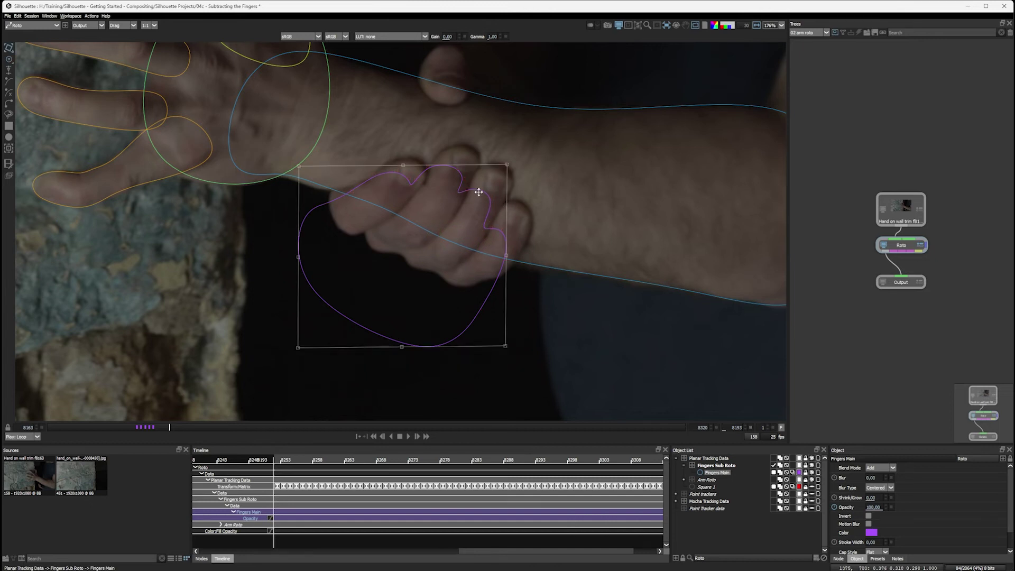
pyautogui.moveTo(476, 190); pyautogui.dragTo(498, 168)
pyautogui.moveTo(418, 330); pyautogui.dragTo(422, 334)
pyautogui.moveTo(323, 146); pyautogui.dragTo(321, 146)
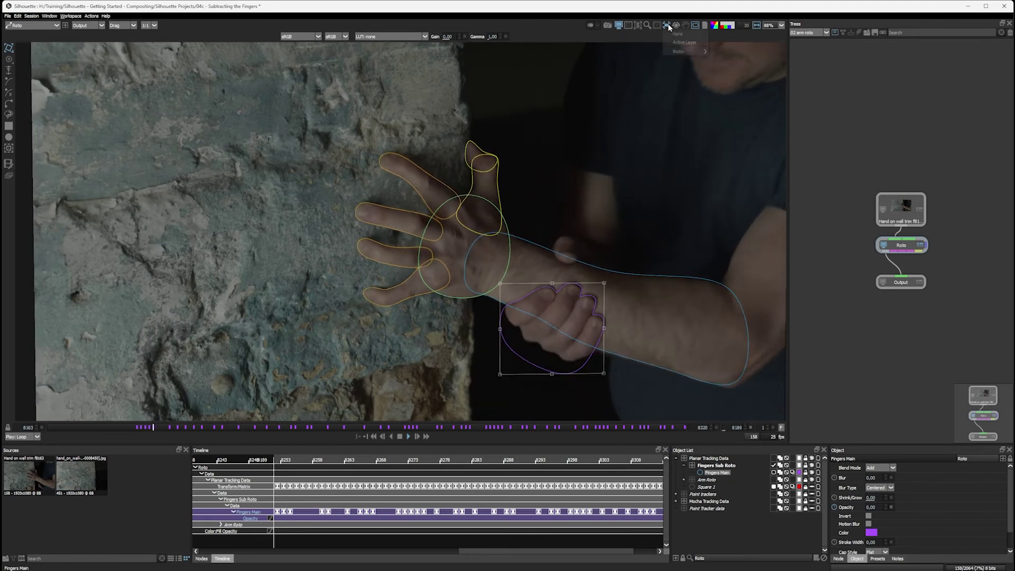
# Turn off the viewer stabilization and display the roto matte as a coloured overlay on the footage.
pyautogui.click(685, 25)
pyautogui.click(691, 42)
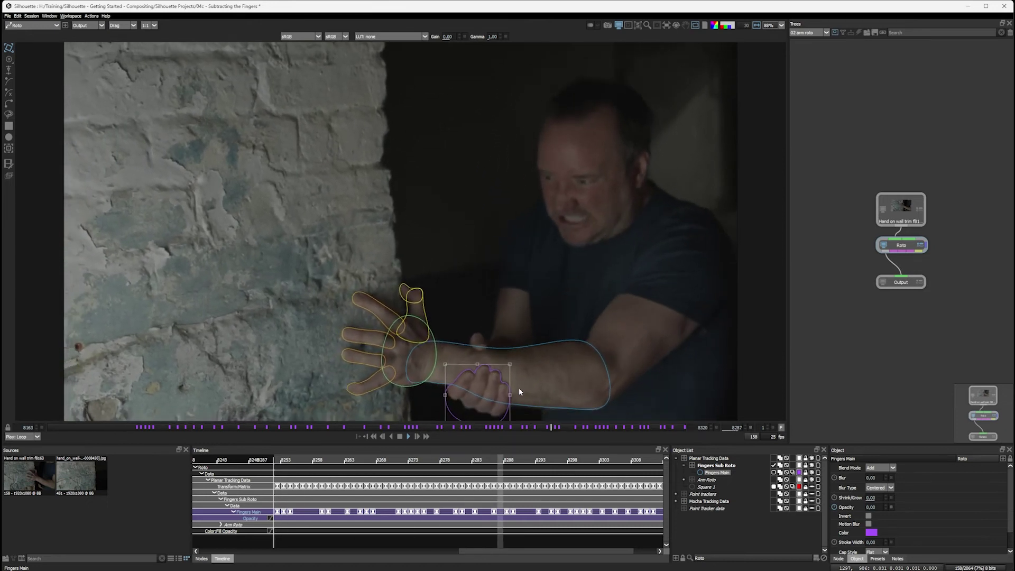
pyautogui.press('a')
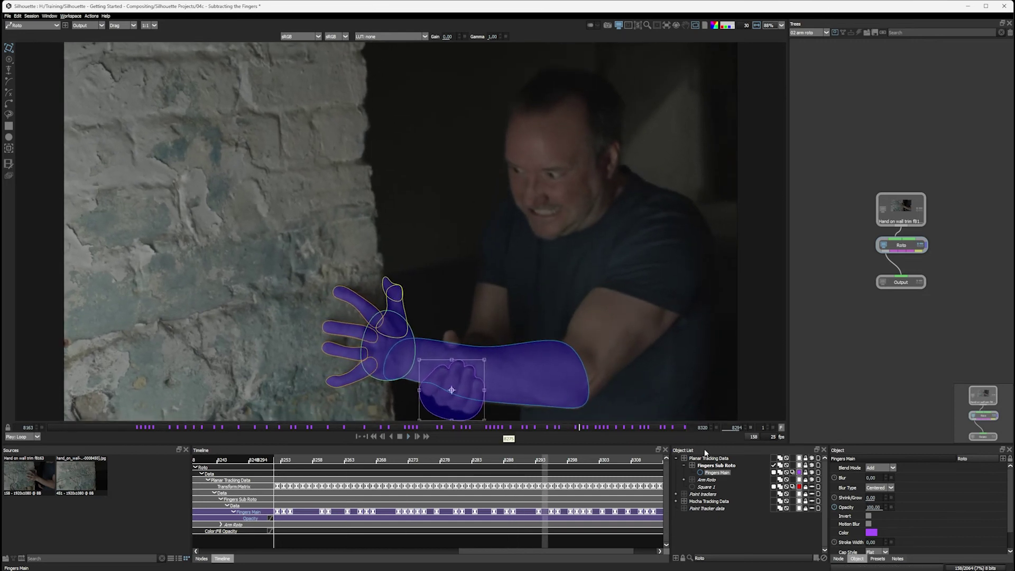
# Set the blend mode of the Fingers Sub Roto layer to Subtract and select that layer.
pyautogui.click(684, 466)
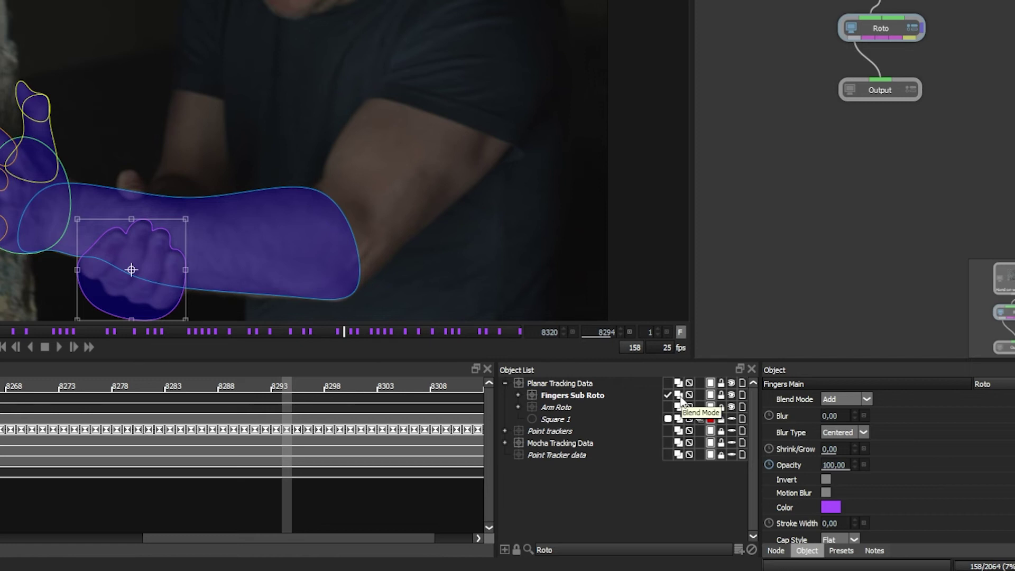
pyautogui.click(679, 397)
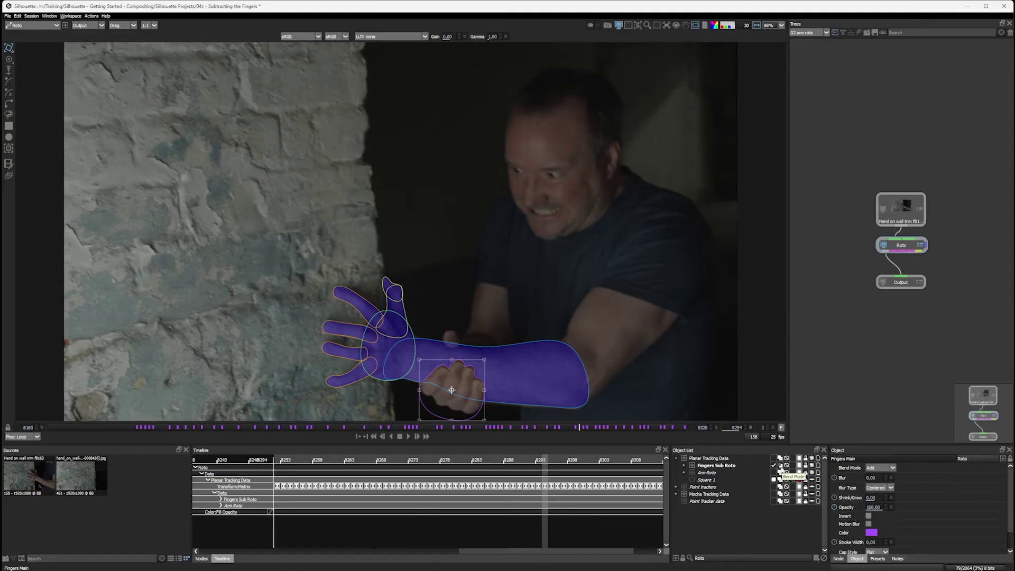
pyautogui.click(722, 466)
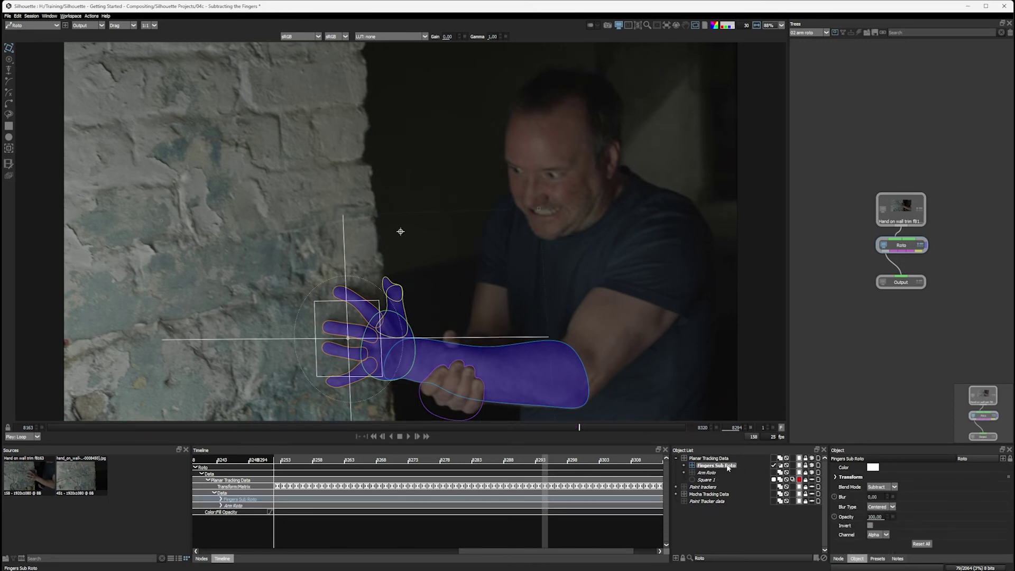
# Examine the order of the Fingers Sub Roto and Arm Roto layers and the shape inside Fingers Sub Roto.
pyautogui.click(707, 473)
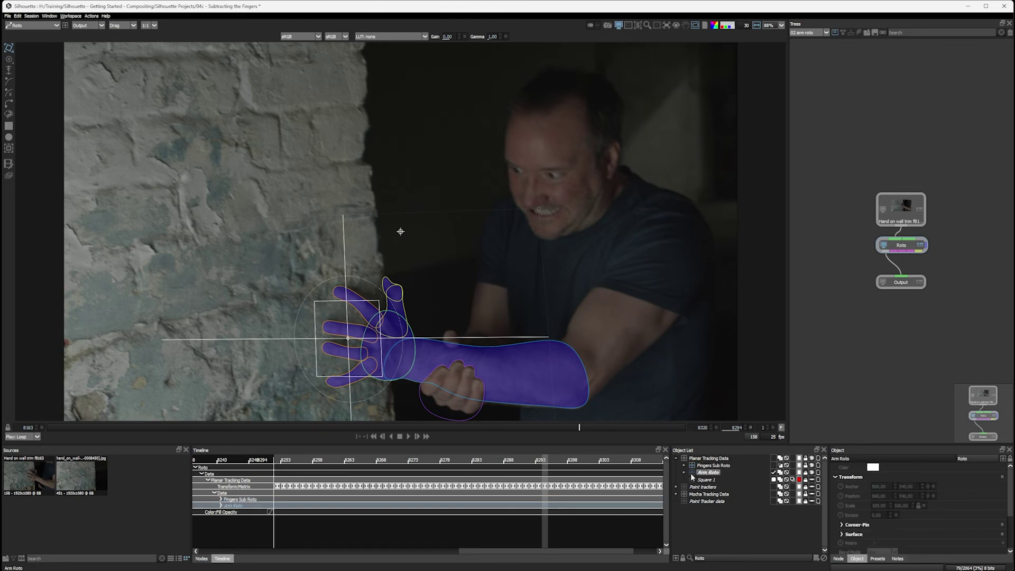
pyautogui.click(717, 465)
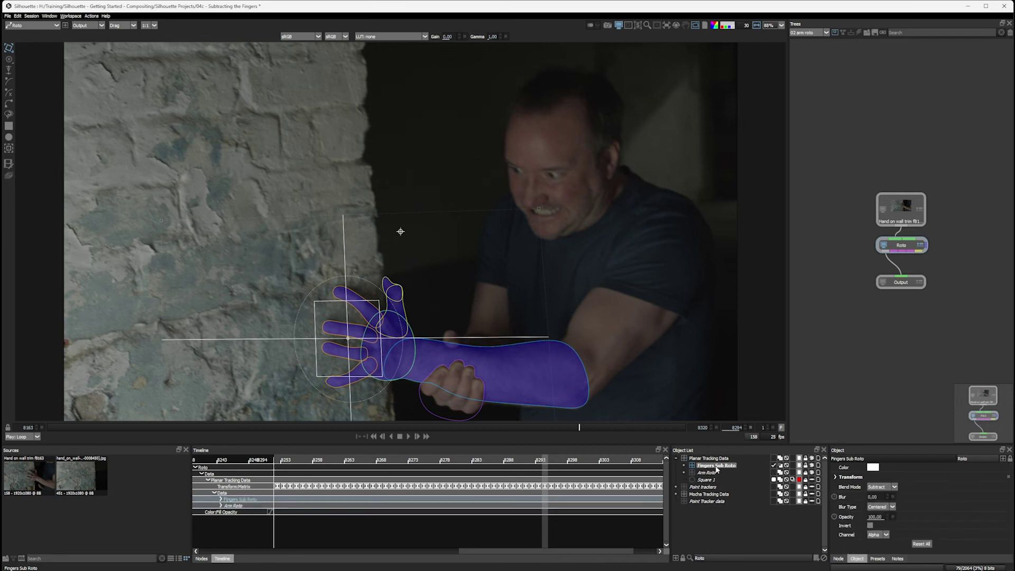
pyautogui.moveTo(723, 472); pyautogui.dragTo(724, 479)
pyautogui.moveTo(724, 478); pyautogui.dragTo(714, 465)
pyautogui.click(685, 466)
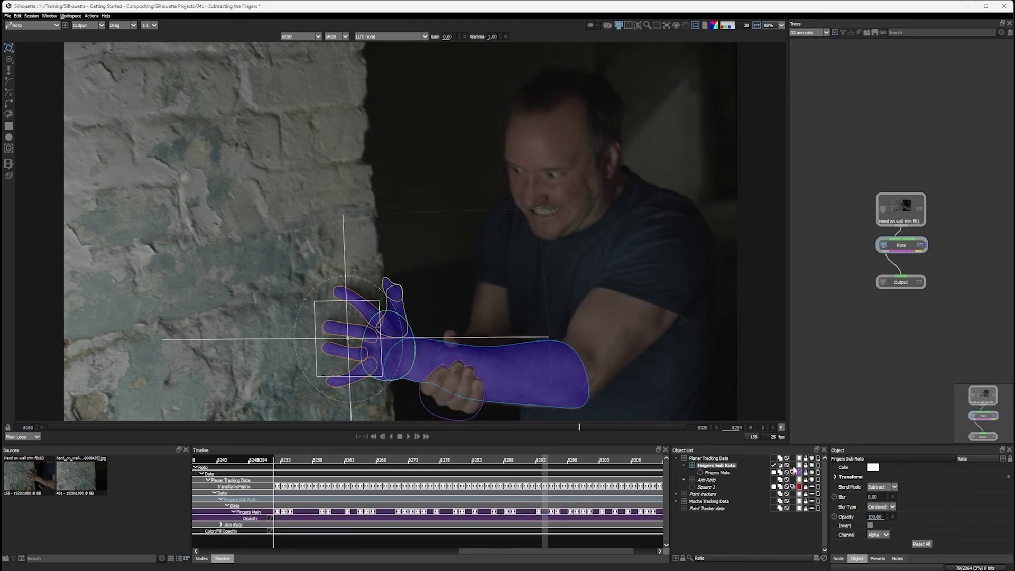
pyautogui.click(688, 466)
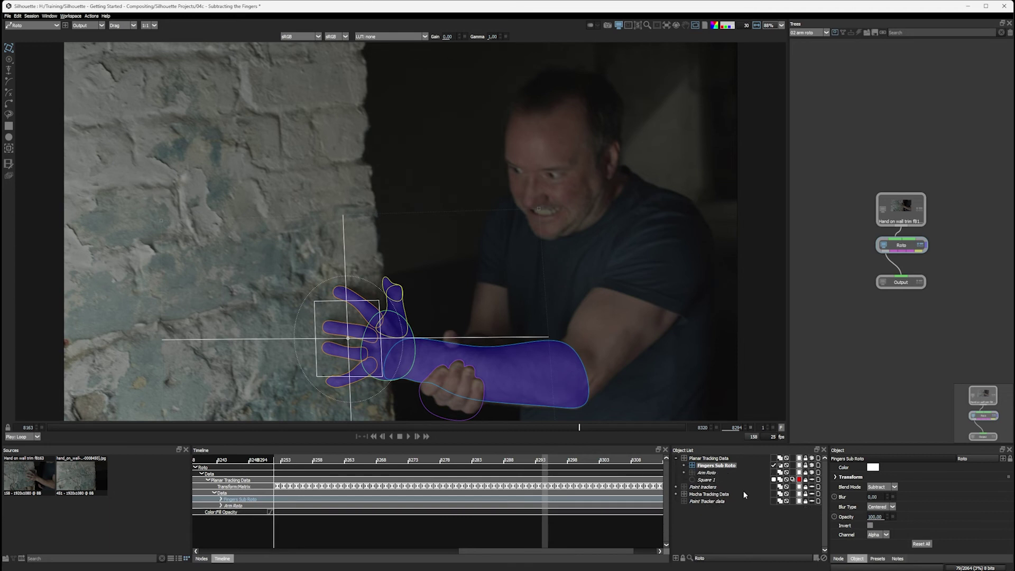
# Enable motion blur in the Roto node's parameters.
pyautogui.click(838, 558)
pyautogui.click(850, 534)
pyautogui.click(877, 542)
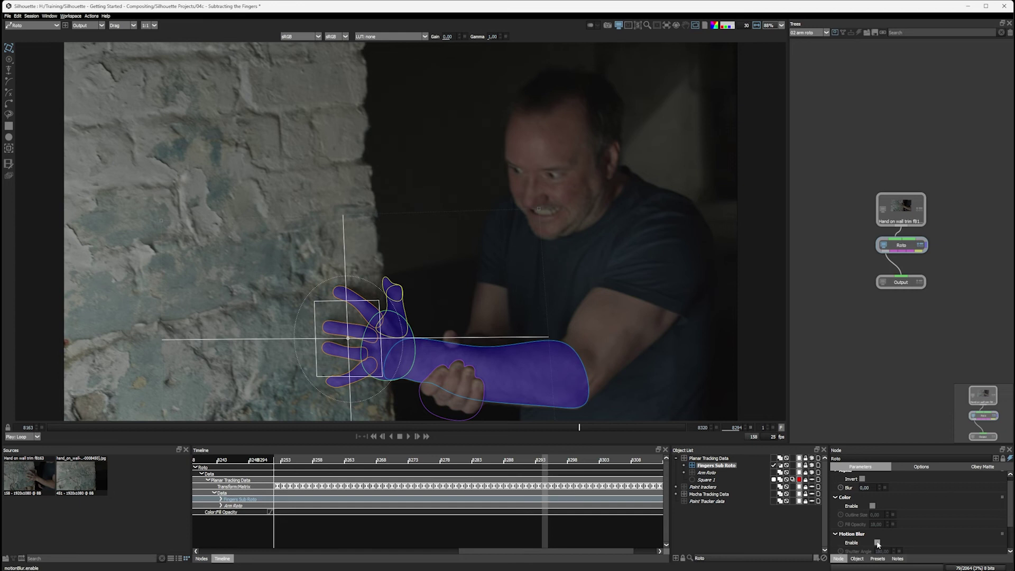
# Display only the alpha matte and play the shot to review the subtracted fingers.
pyautogui.press('a')
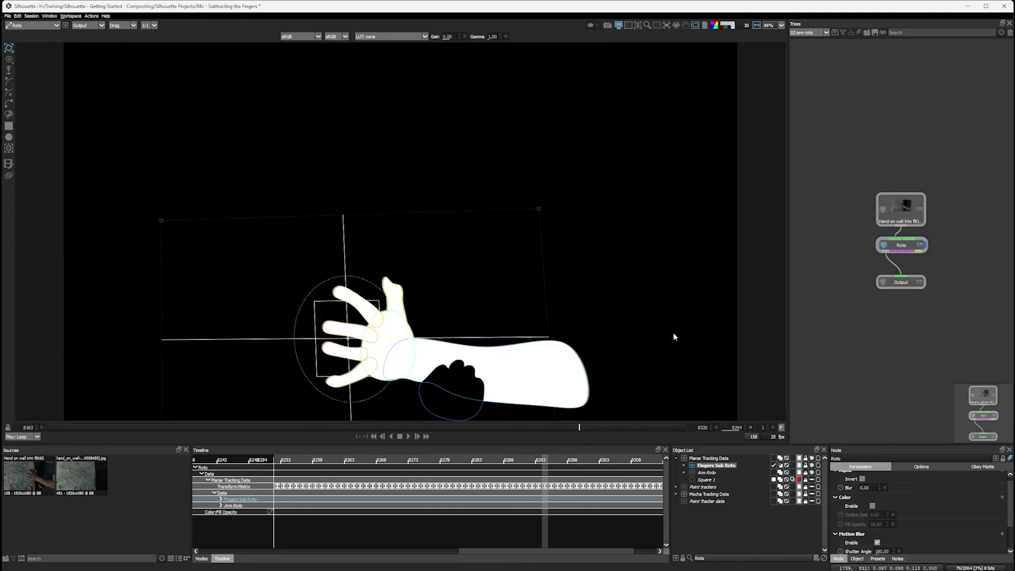
pyautogui.click(408, 437)
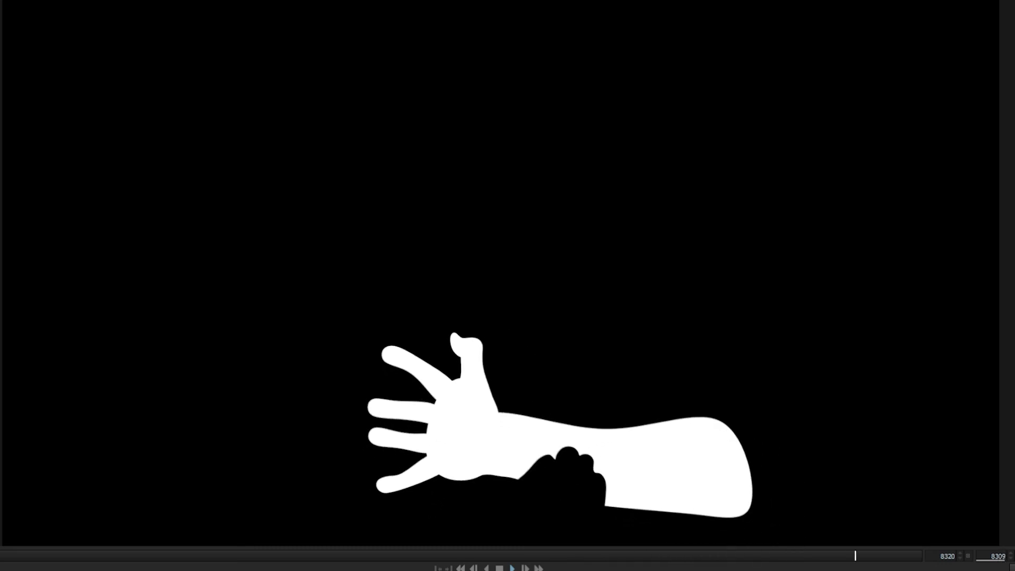
pyautogui.moveTo(130, 559); pyautogui.dragTo(117, 556)
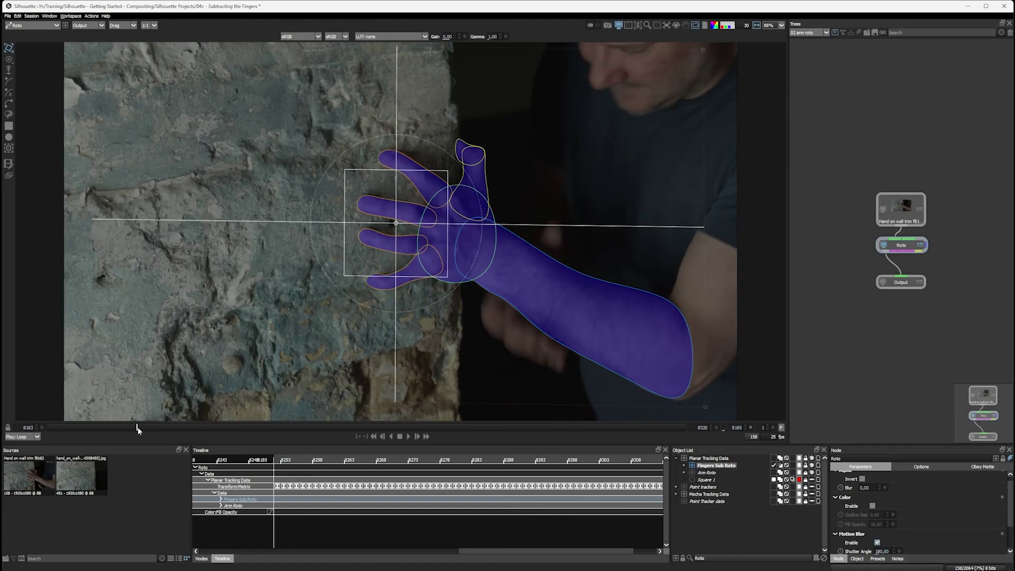
# Hide the spline outlines and review the motion-blurred matte overlay frame by frame from 8185 to 8195, followed by playback.
pyautogui.moveTo(138, 427); pyautogui.dragTo(137, 426)
pyautogui.press('x')
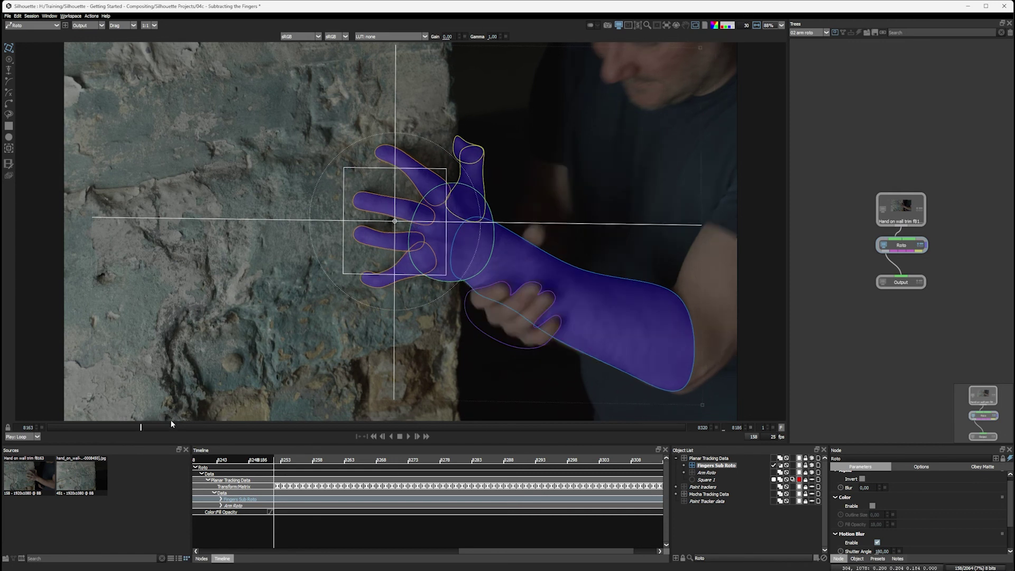
pyautogui.press('o')
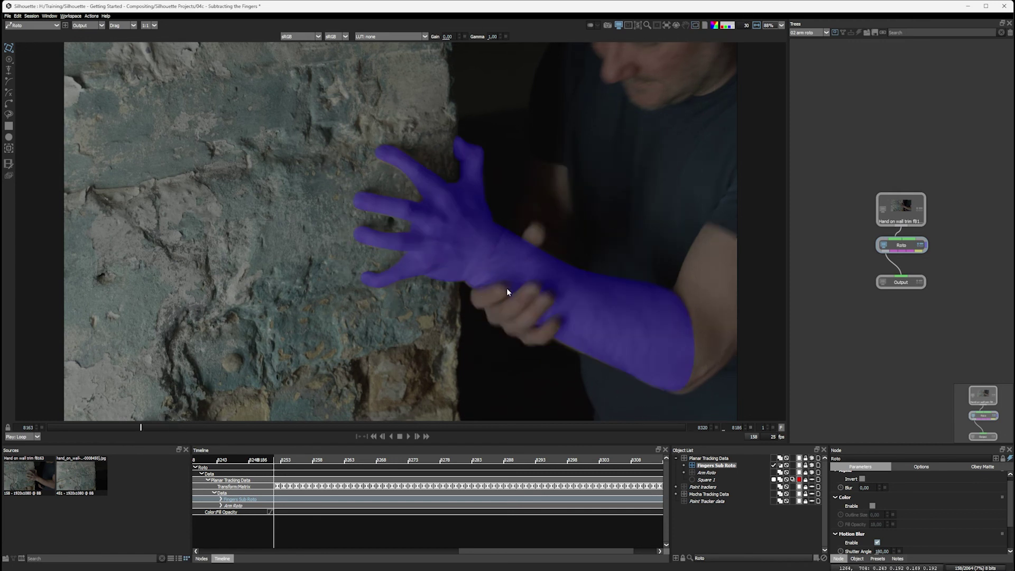
pyautogui.press('Right')
pyautogui.press('Right')
pyautogui.press('Right')
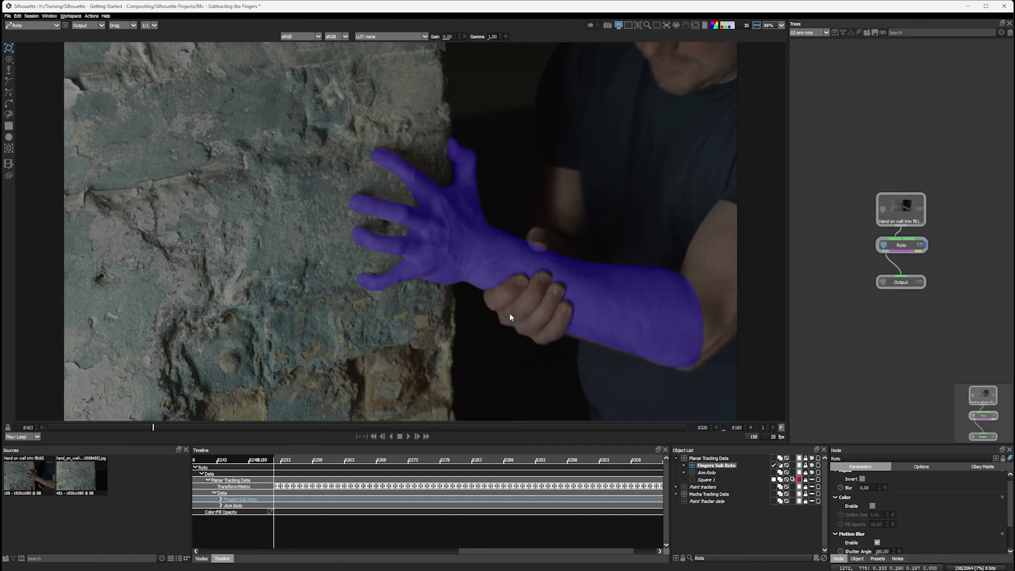
pyautogui.press('Right')
pyautogui.press('Right')
pyautogui.press('Right')
pyautogui.press('Right')
pyautogui.press('Right')
pyautogui.press('Right')
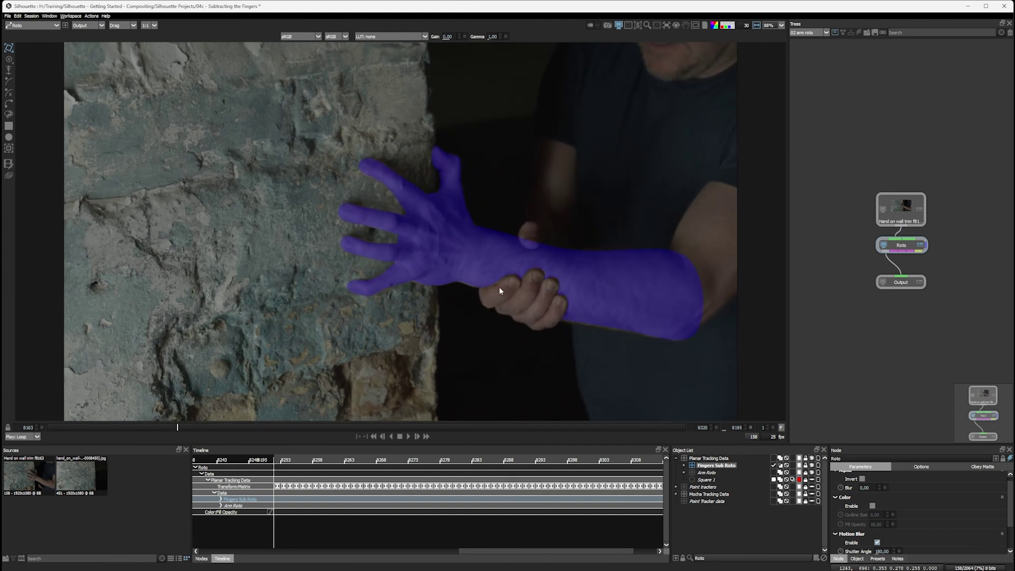
pyautogui.click(408, 436)
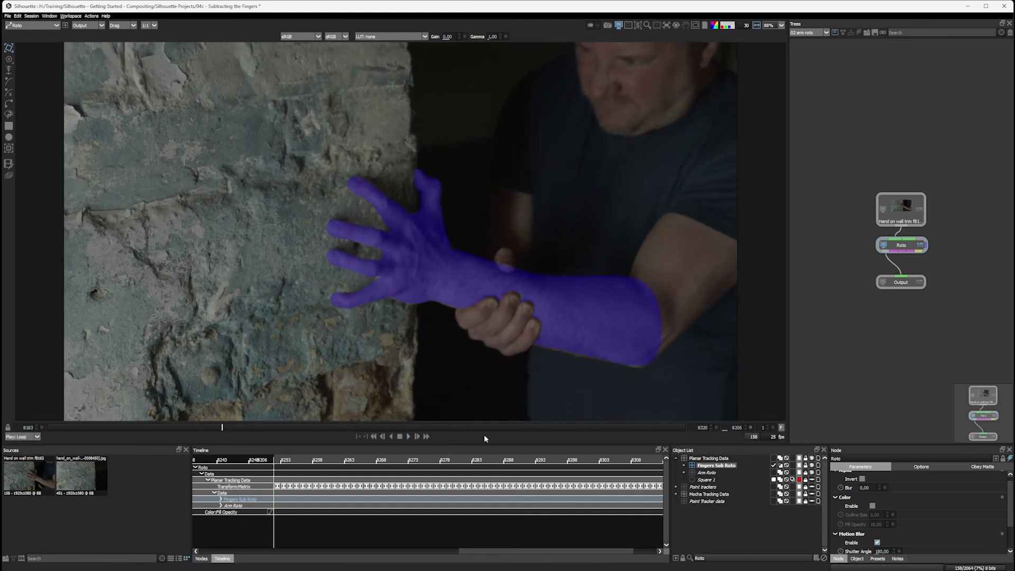